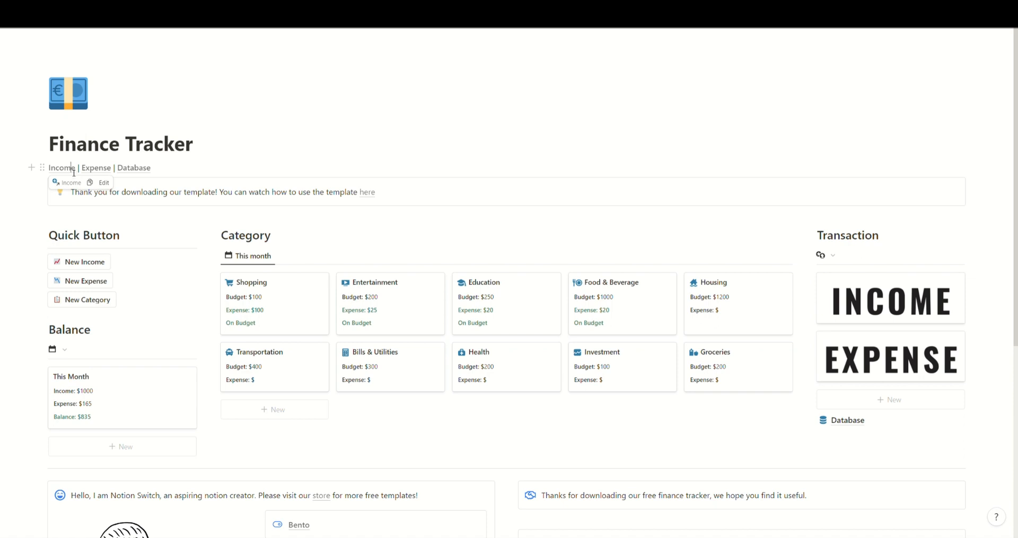
# - Review the Income page's current-month and history views, and return to the Finance Tracker dashboard
pyautogui.click(73, 169)
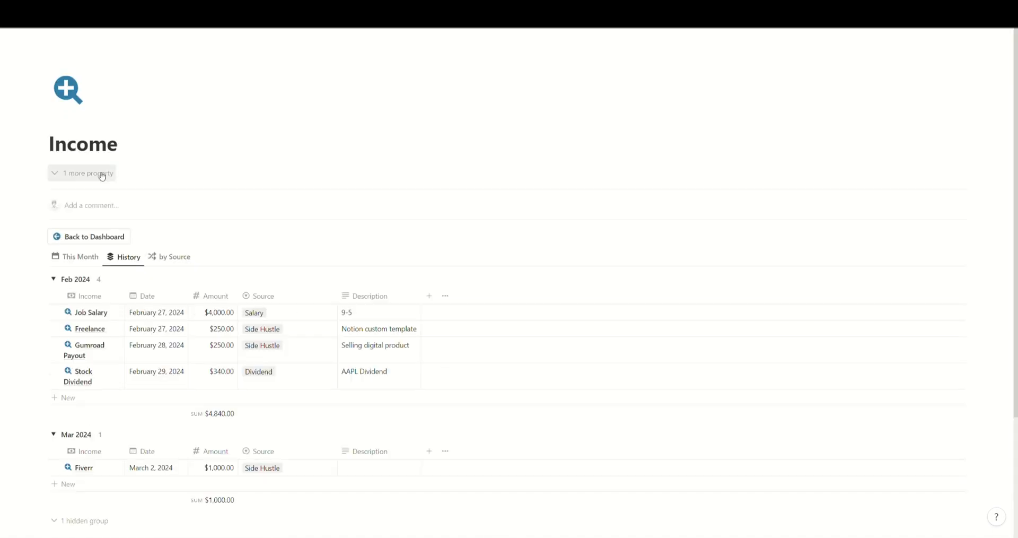
pyautogui.scroll(-2, 198, 177)
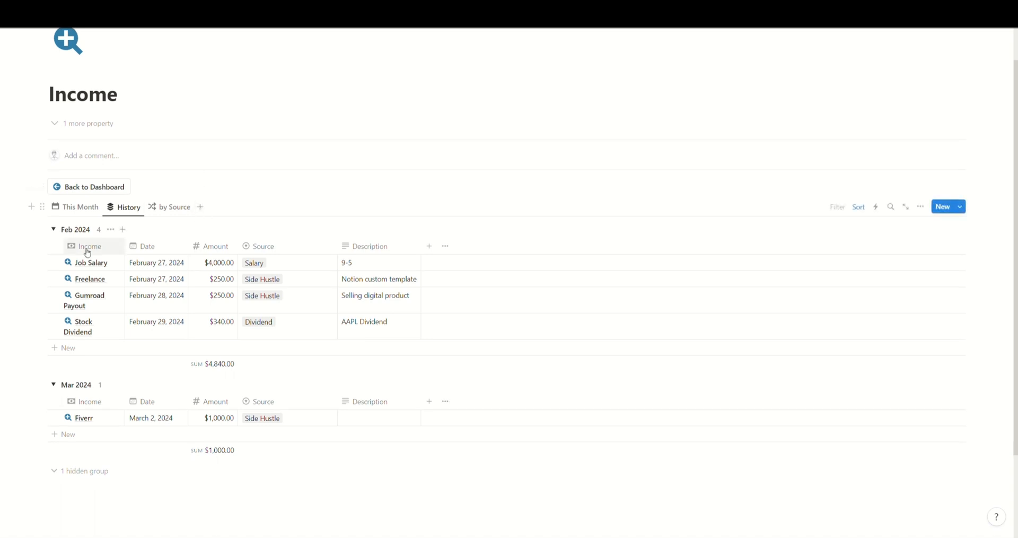
pyautogui.click(99, 210)
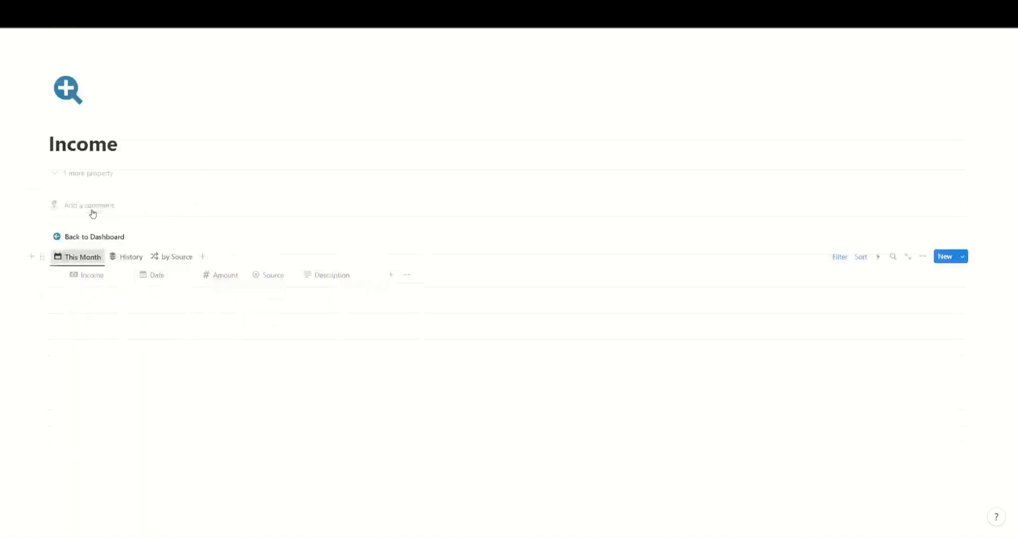
pyautogui.click(137, 259)
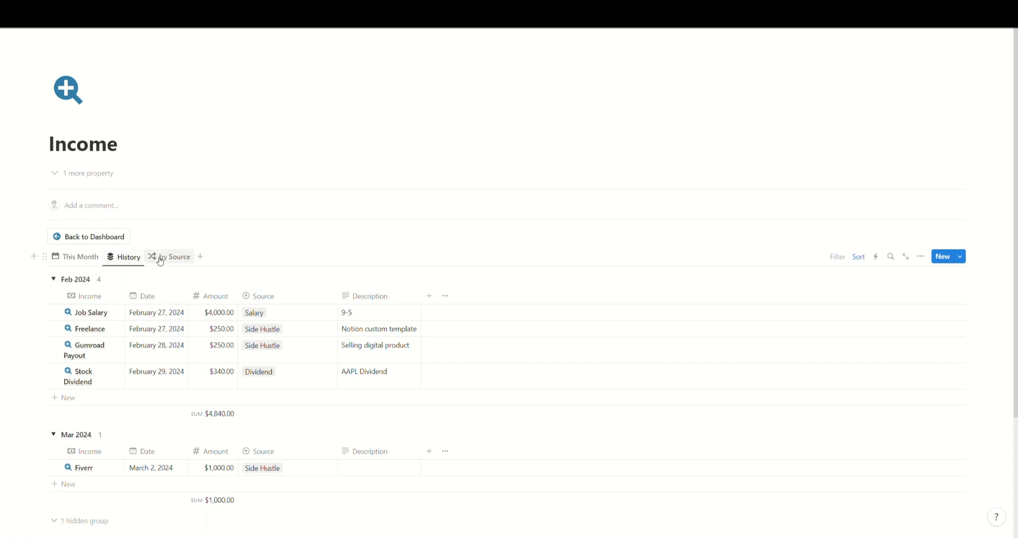
pyautogui.click(90, 258)
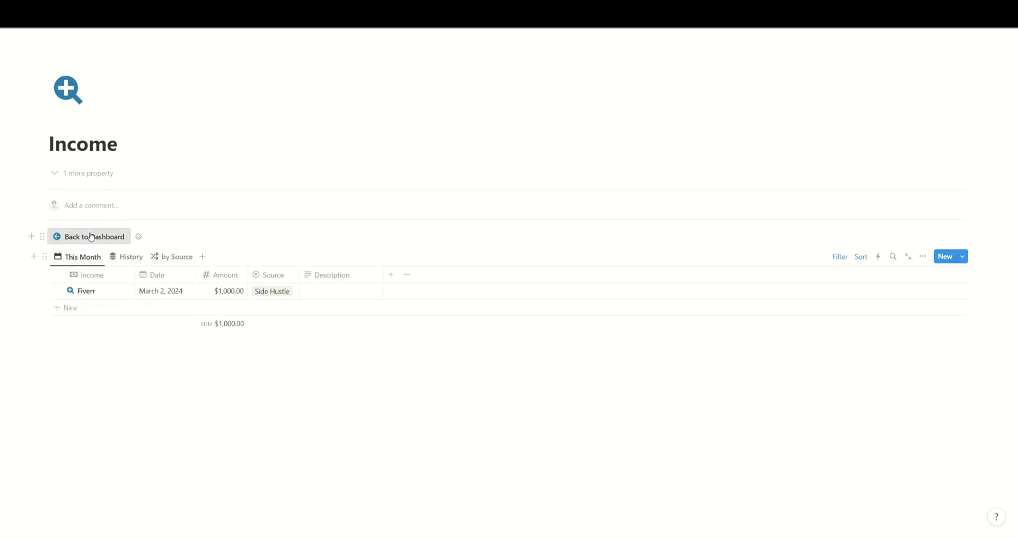
pyautogui.click(89, 236)
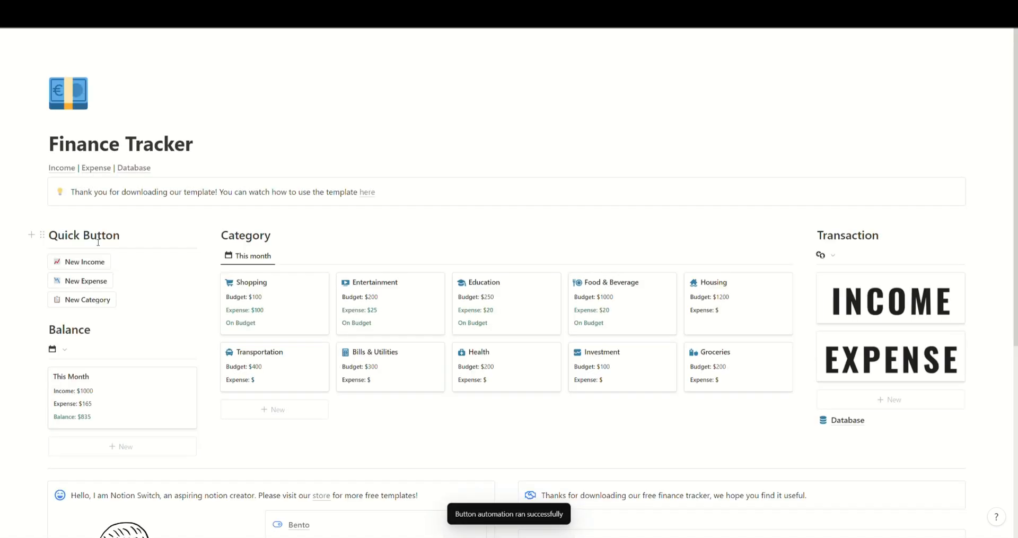
# - Review the Expense page's history and the Database page, returning to the Finance Tracker dashboard after each
pyautogui.click(100, 168)
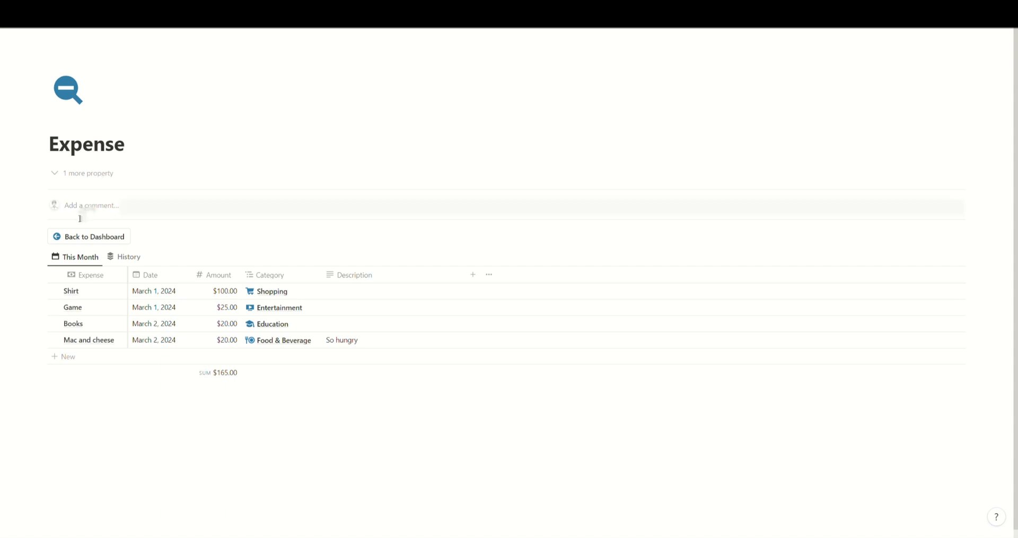
pyautogui.click(127, 262)
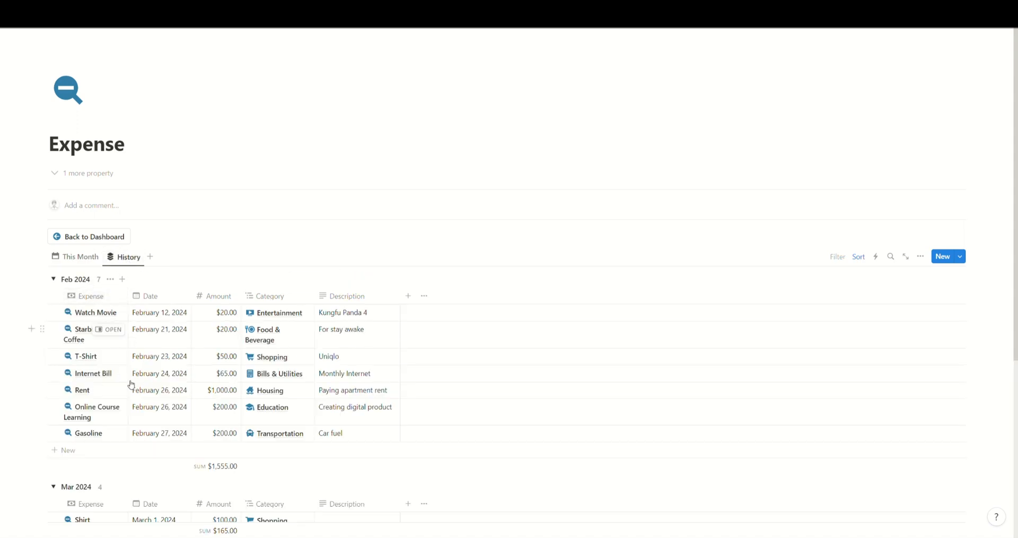
pyautogui.scroll(-1, 125, 419)
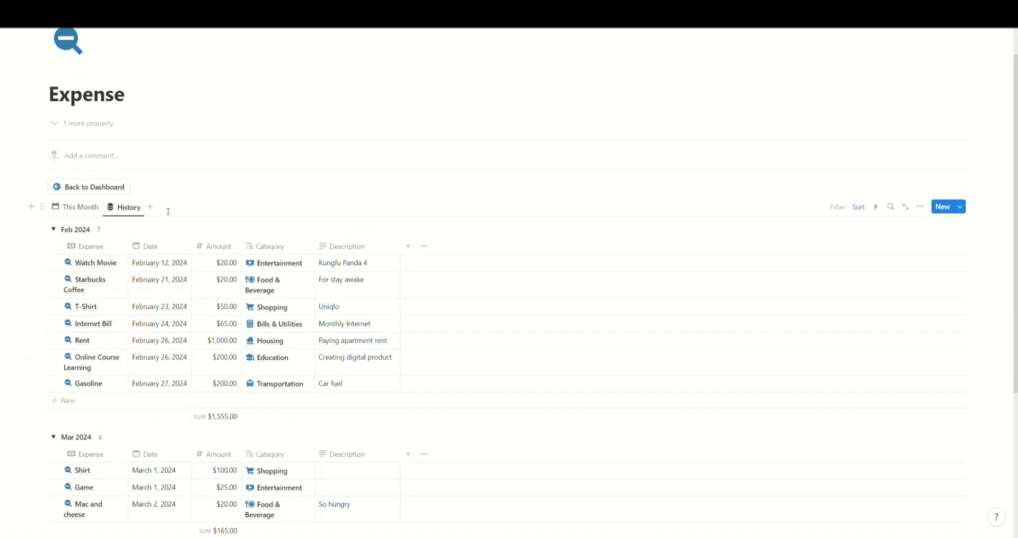
pyautogui.click(107, 189)
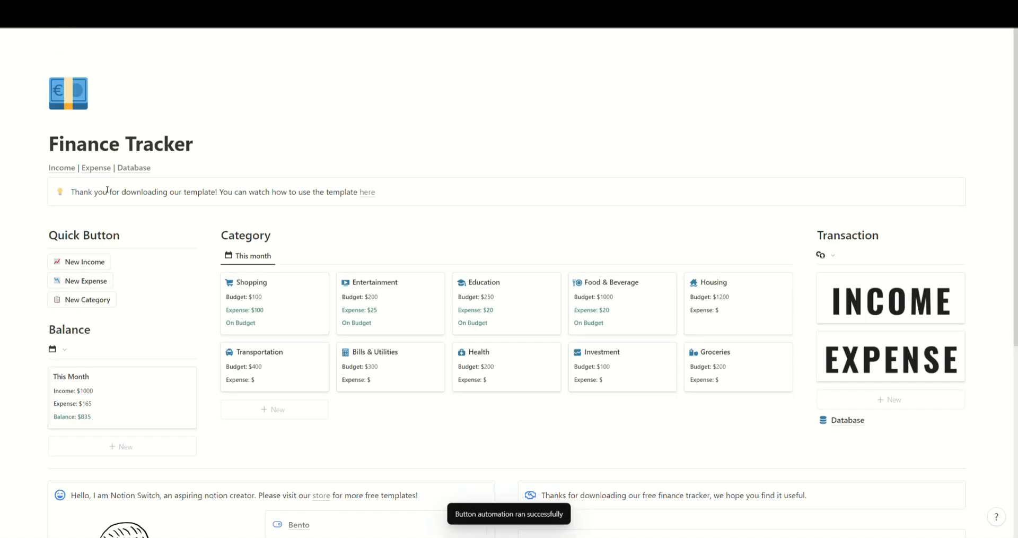
pyautogui.click(137, 169)
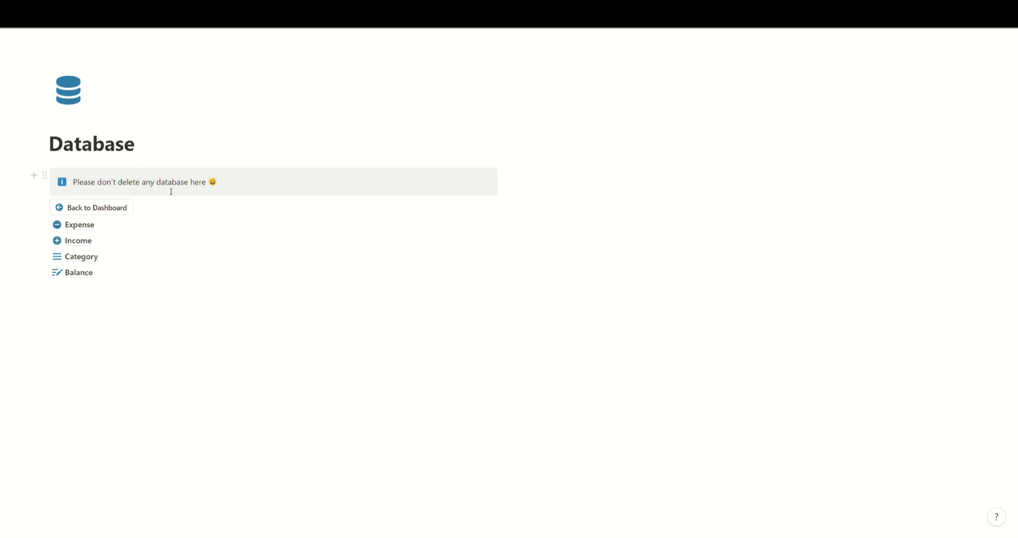
pyautogui.click(121, 212)
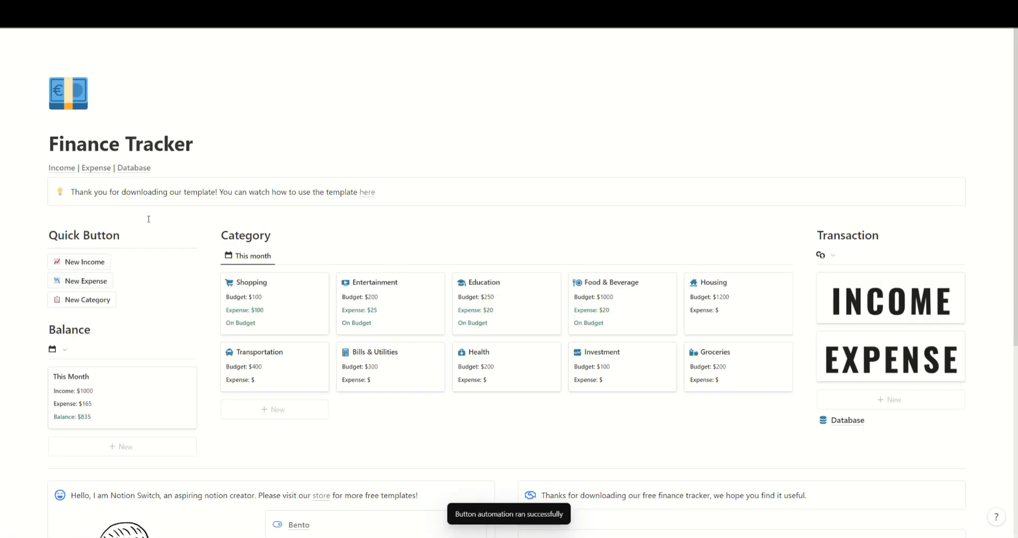
# - Create a new income entry named "Salary" with an amount of 2000, keeping the default date
pyautogui.scroll(-1, 148, 219)
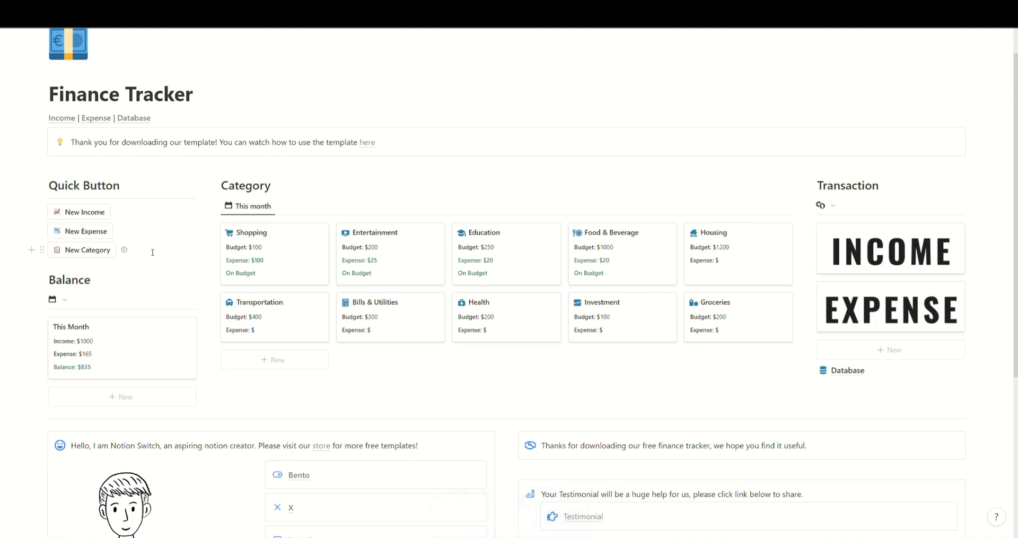
pyautogui.click(96, 215)
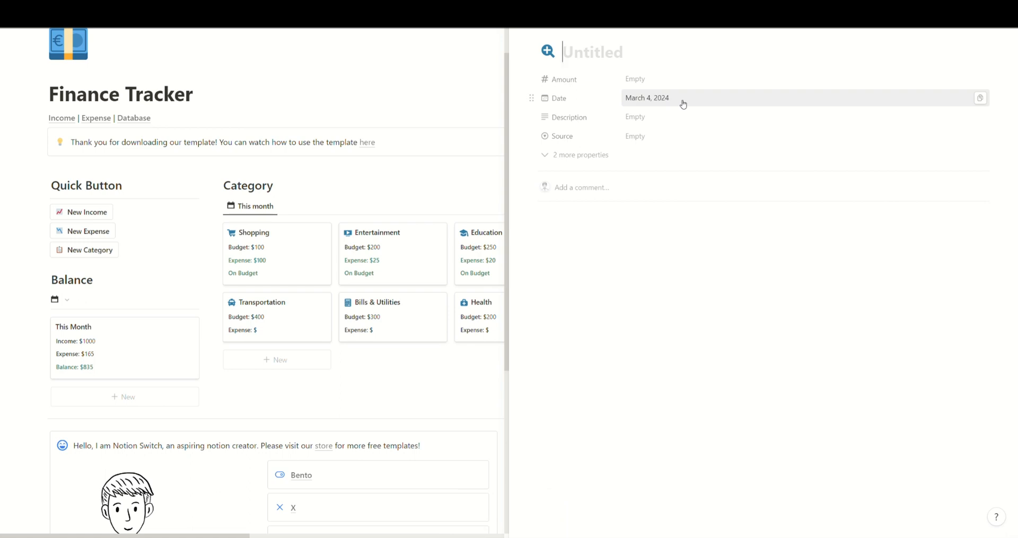
pyautogui.click(683, 104)
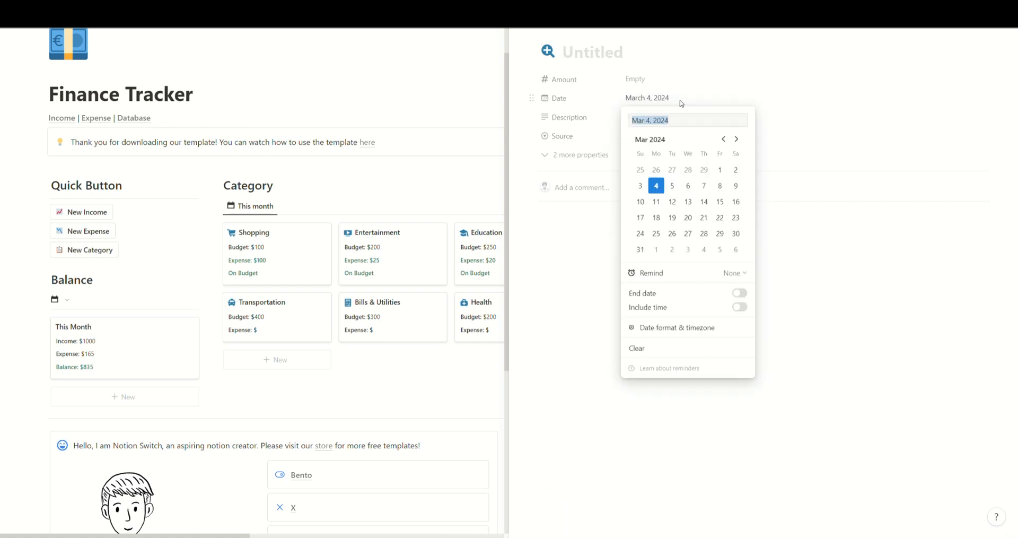
pyautogui.click(689, 70)
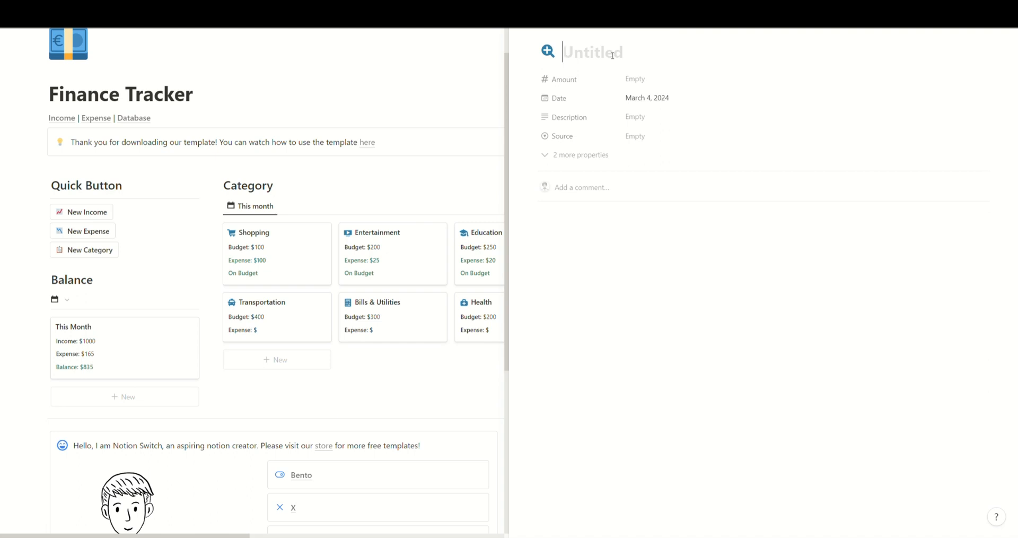
pyautogui.write('Salary')
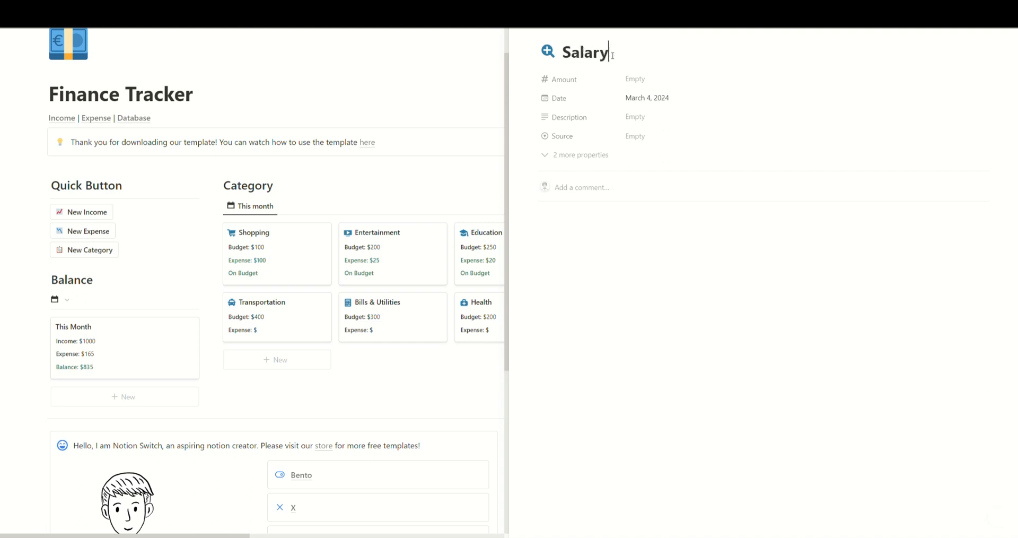
pyautogui.click(636, 80)
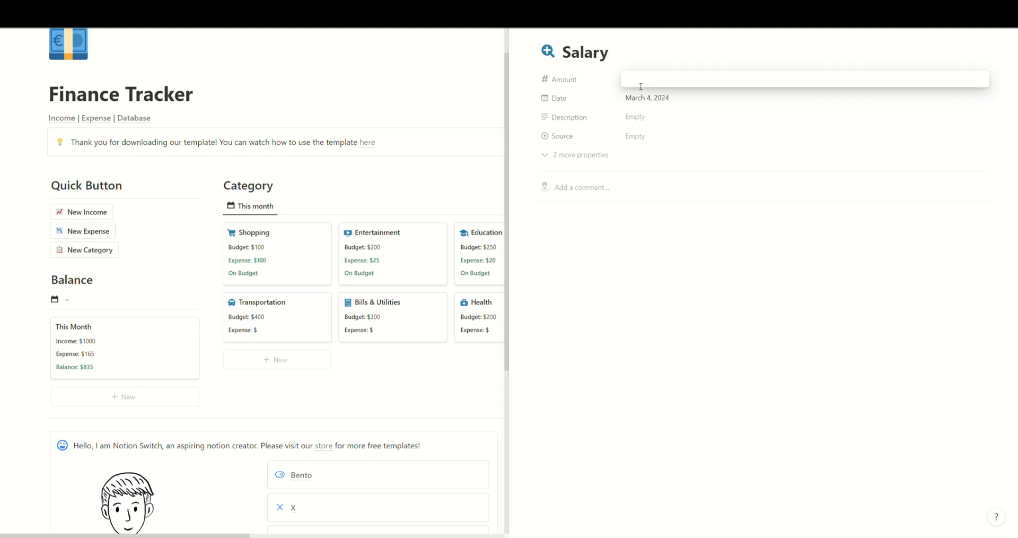
pyautogui.write('2000')
# - Set the income entry's description to "Main Salary" and its source to Salary
pyautogui.click(651, 117)
pyautogui.click(652, 120)
pyautogui.write('Main')
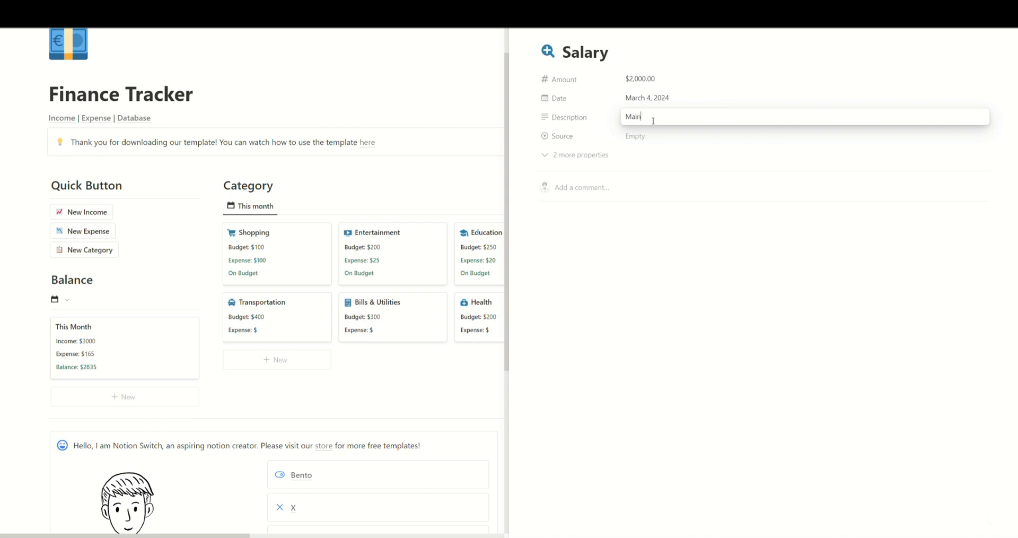
pyautogui.write(' Salary')
pyautogui.click(674, 139)
pyautogui.click(674, 140)
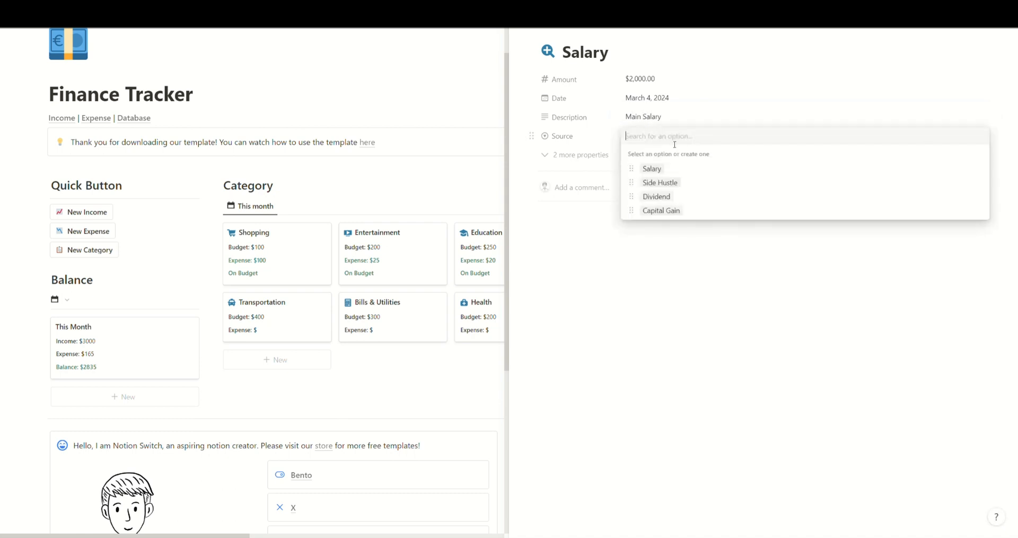
pyautogui.click(652, 169)
# - Create a source option named "new" and assign it to the Salary income entry
pyautogui.click(681, 136)
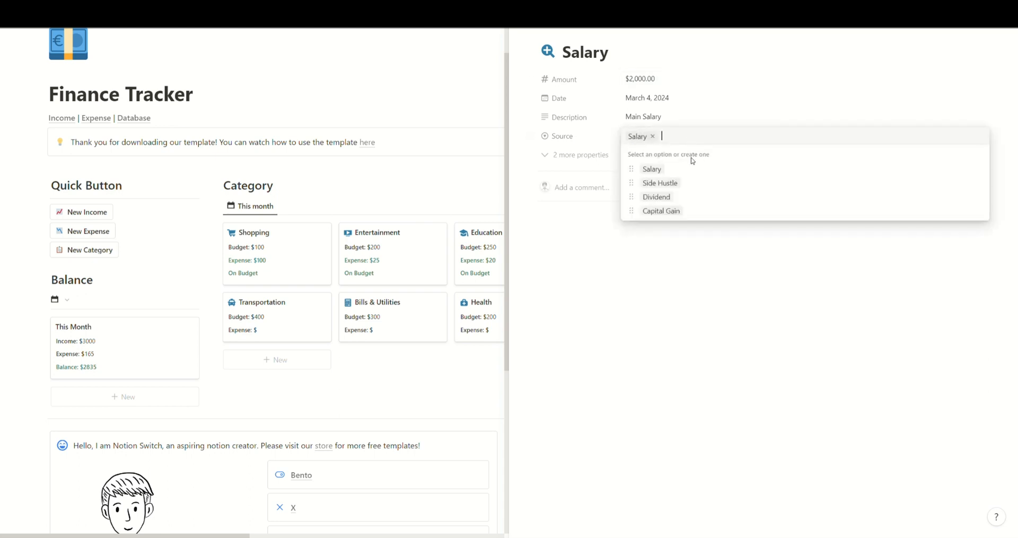
pyautogui.write('asd')
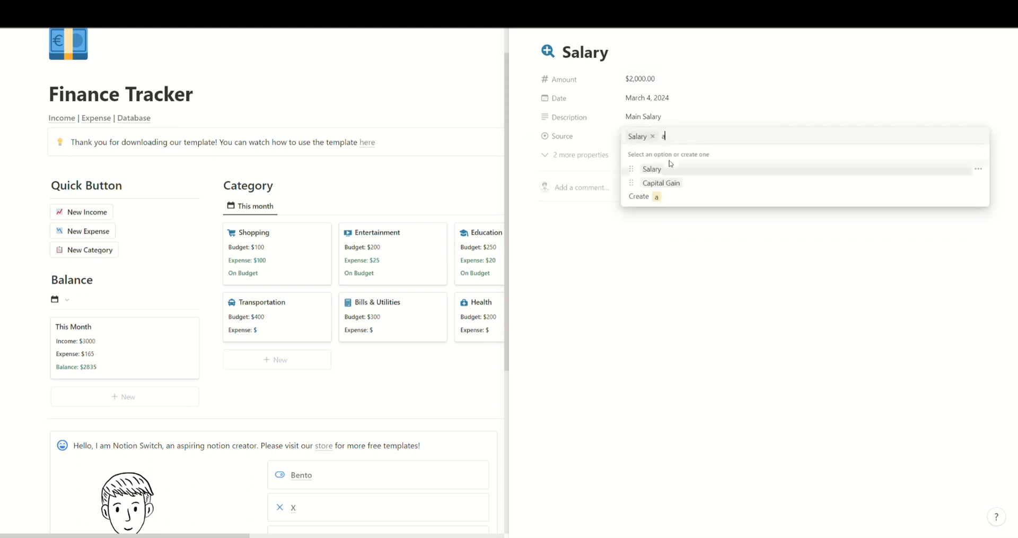
pyautogui.press('BackSpace')
pyautogui.press('BackSpace')
pyautogui.press('BackSpace')
pyautogui.write('new')
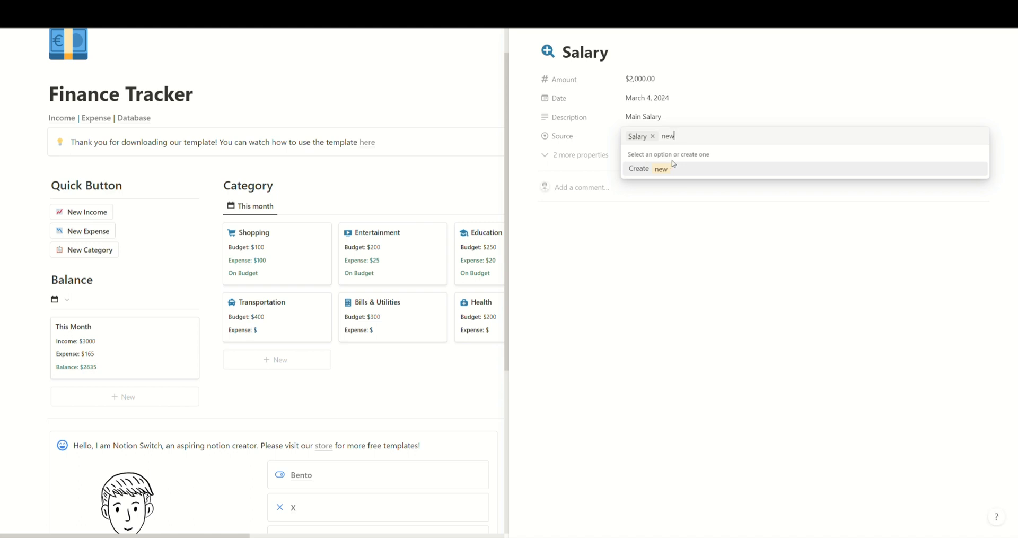
pyautogui.click(673, 168)
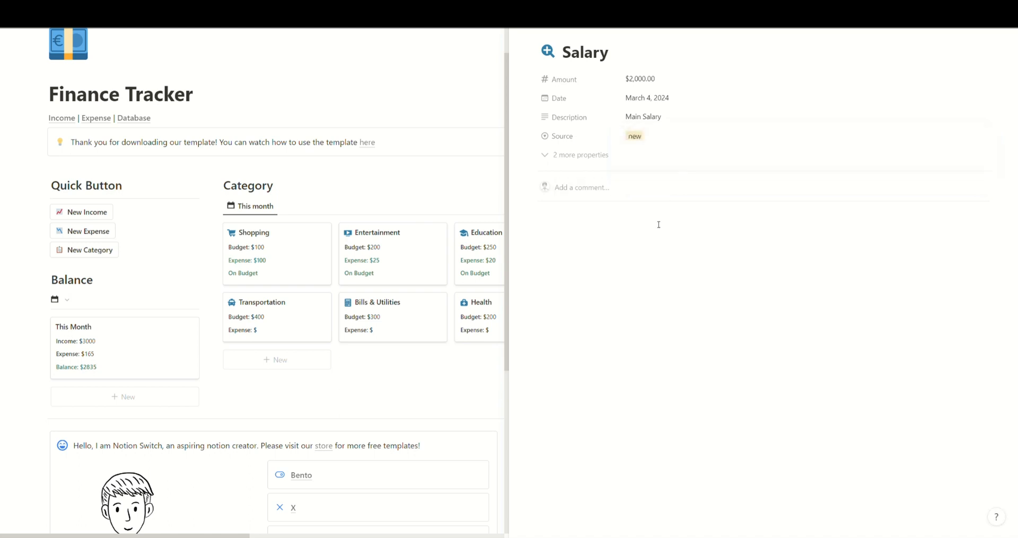
# - Look at the edit options for the "new" source, set the entry's source back to Salary, and close the entry
pyautogui.click(638, 137)
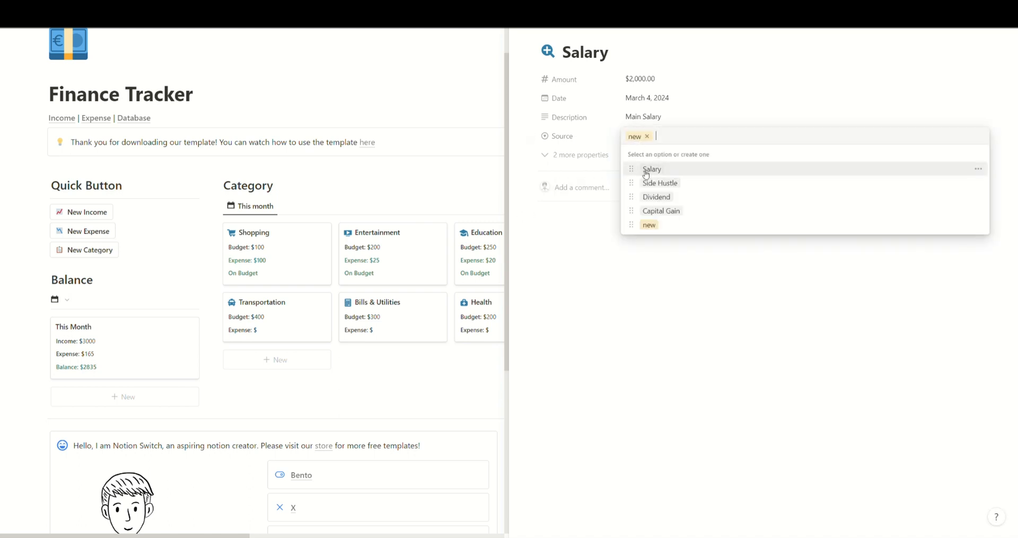
pyautogui.click(978, 225)
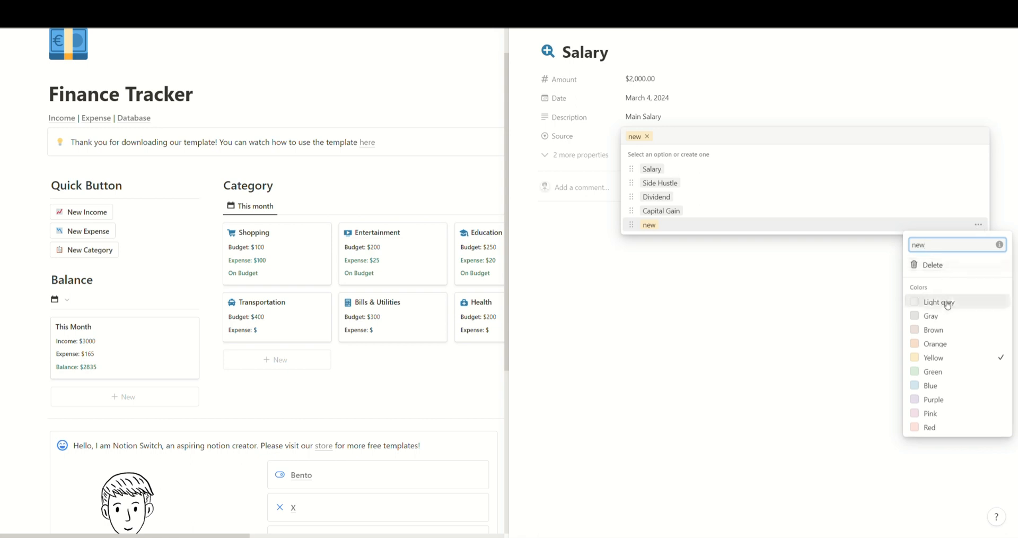
pyautogui.click(663, 171)
pyautogui.click(648, 169)
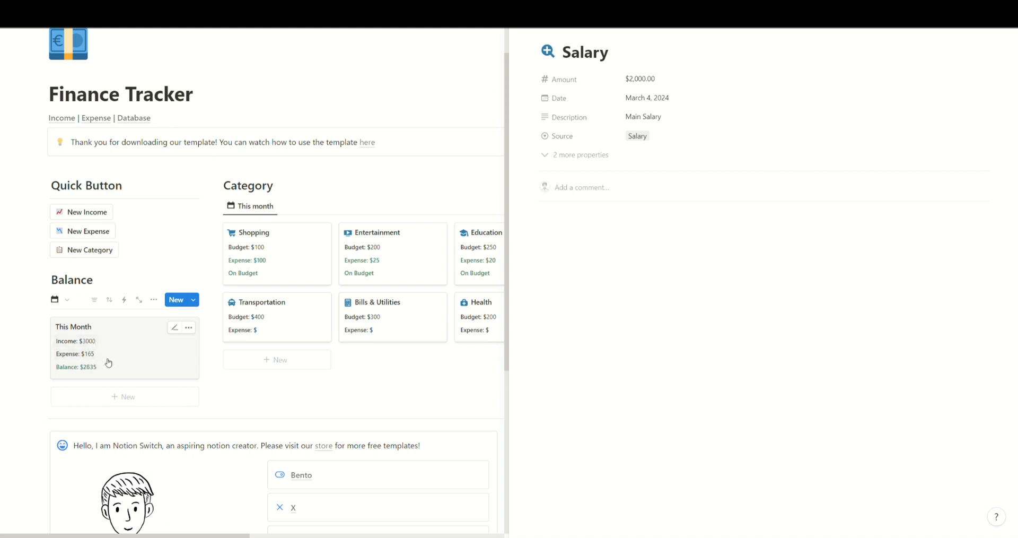
pyautogui.click(504, 43)
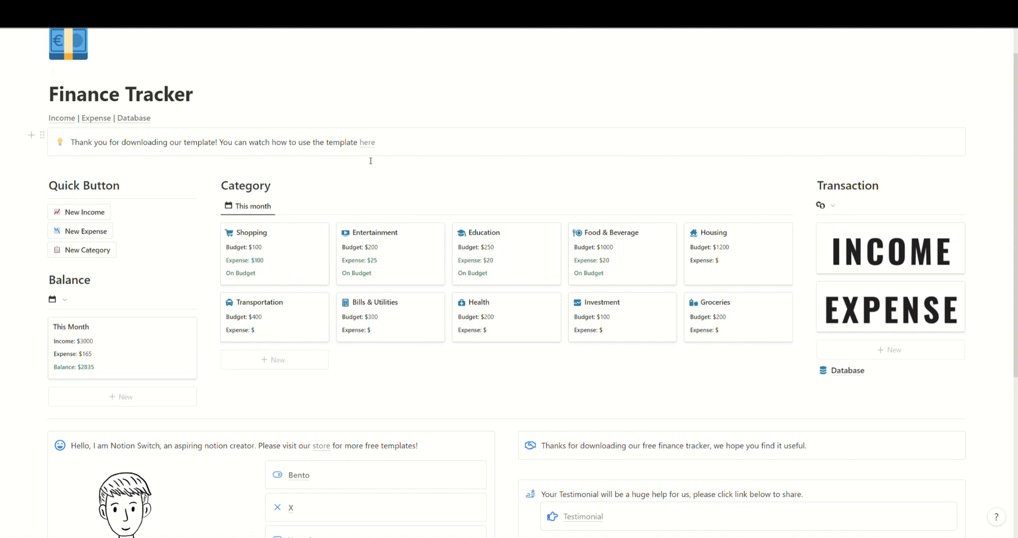
# - Create a new expense entry named "Hamburger", keeping the default date
pyautogui.click(99, 232)
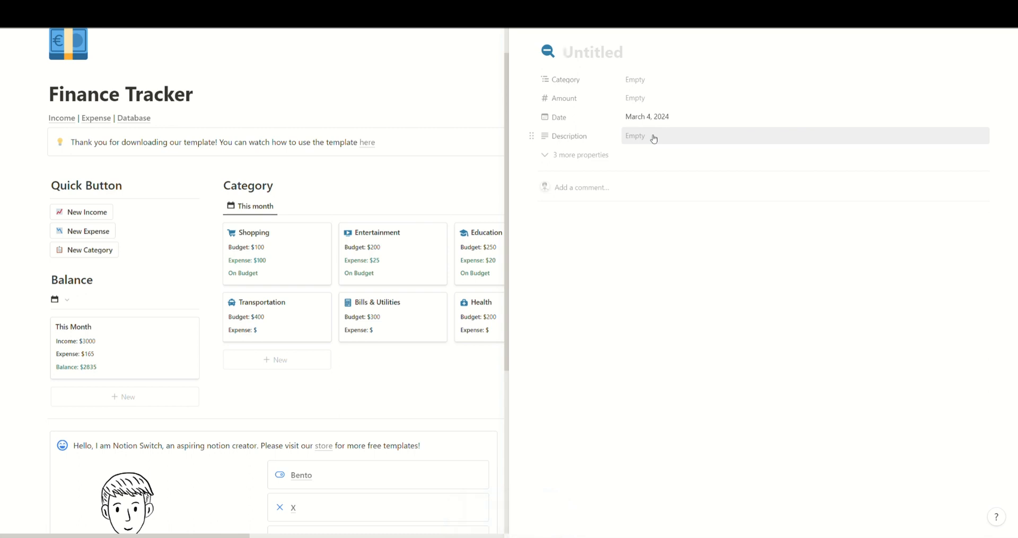
pyautogui.click(677, 121)
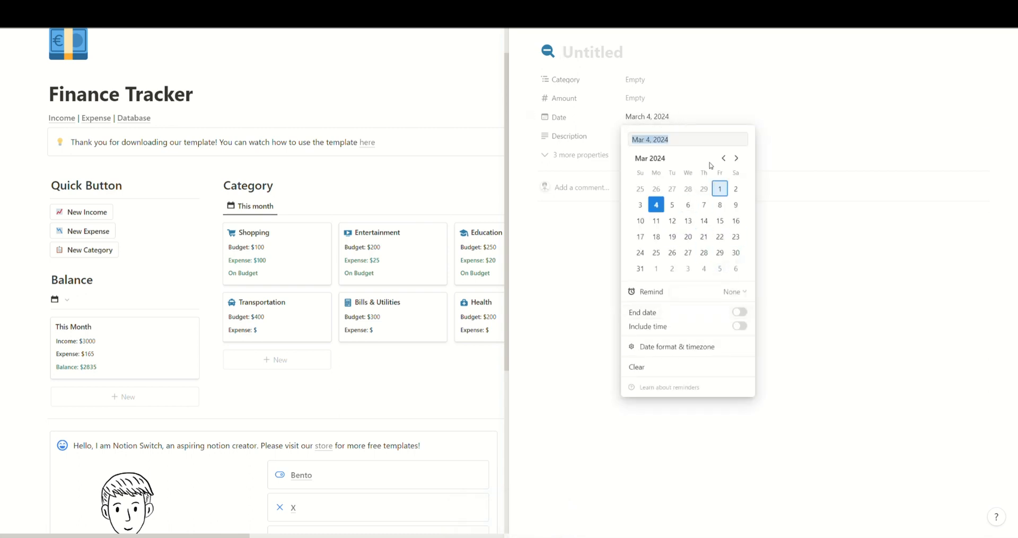
pyautogui.click(690, 92)
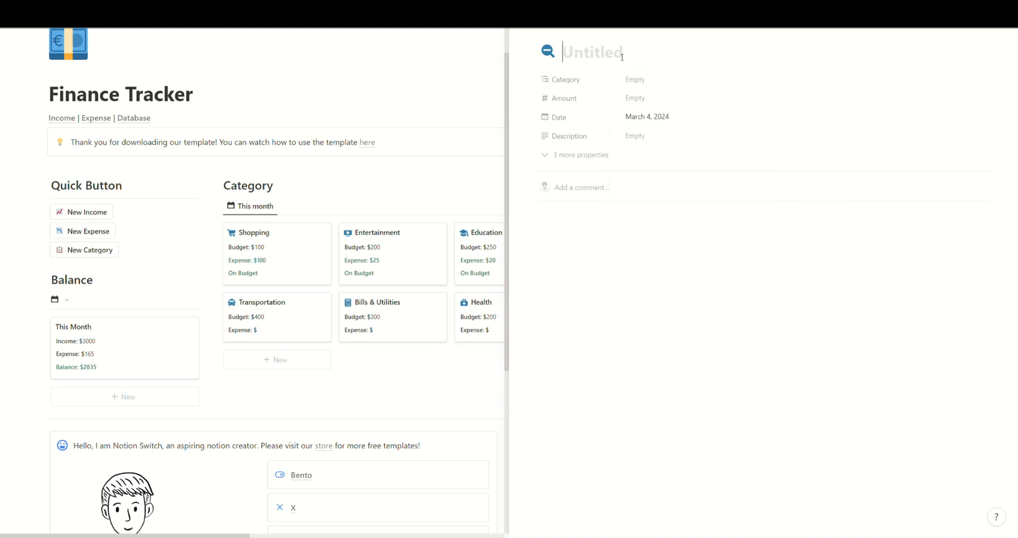
pyautogui.write('Hamburger')
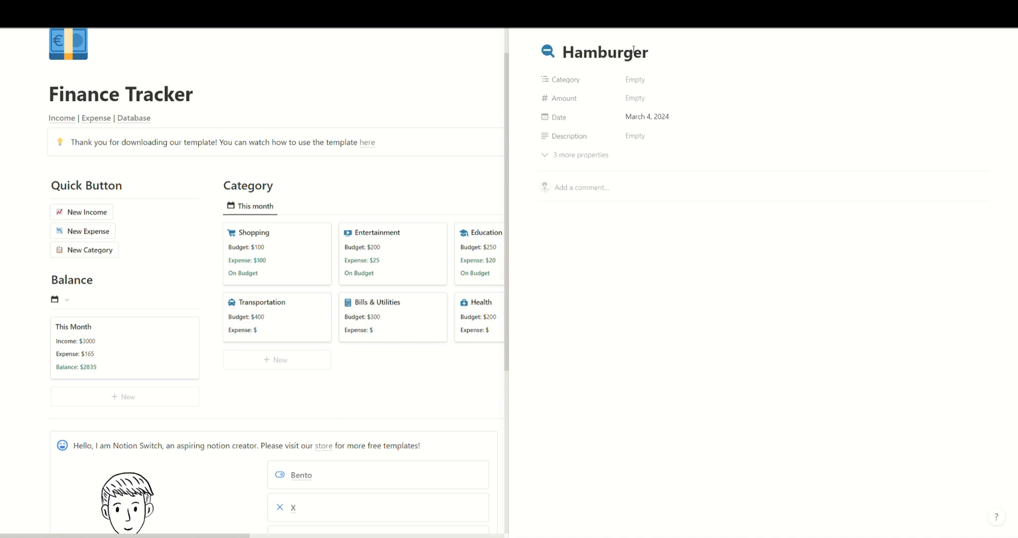
# - Assign the Hamburger expense to the Food & Beverage category and set its amount to 15
pyautogui.click(637, 80)
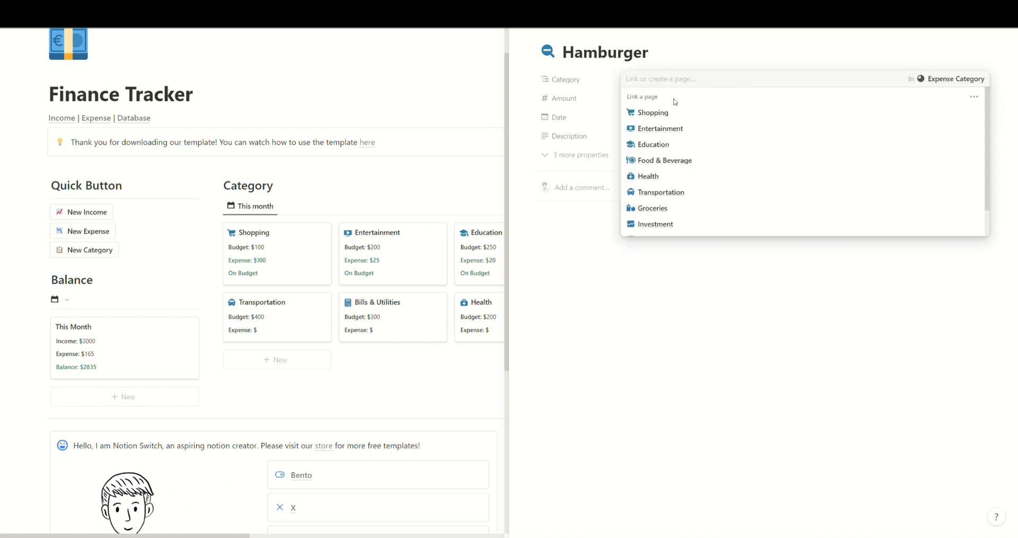
pyautogui.click(703, 160)
pyautogui.click(677, 59)
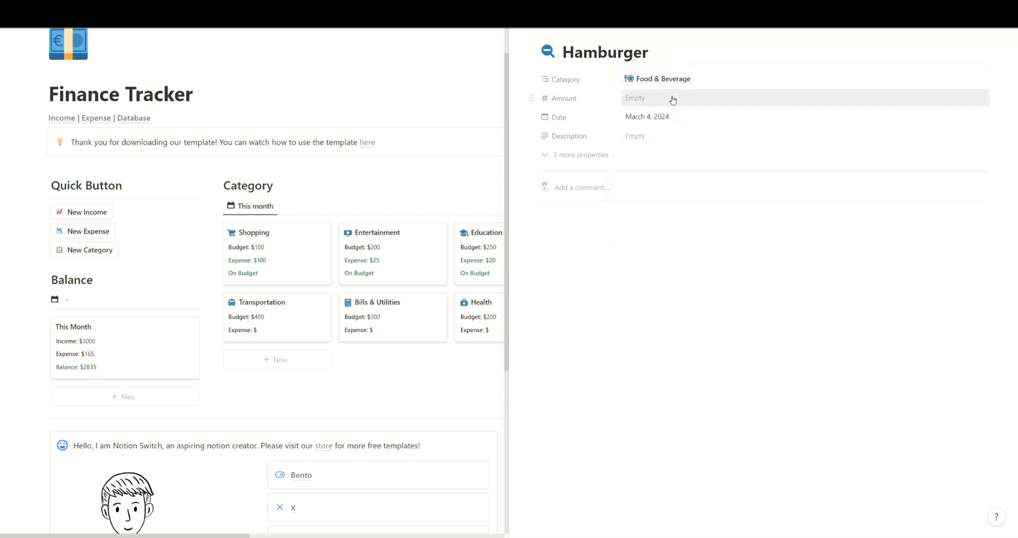
pyautogui.click(673, 98)
pyautogui.write('15')
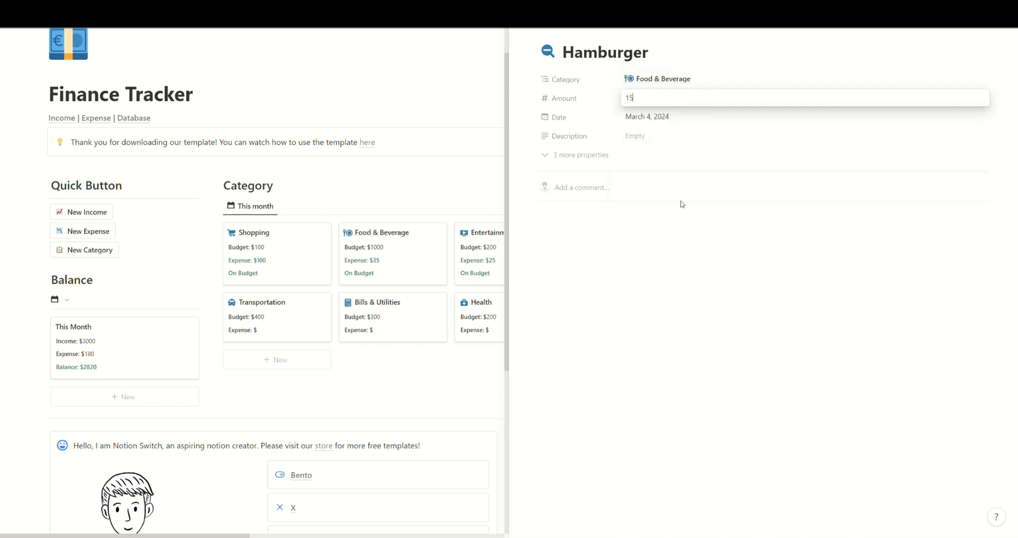
# - Add the description "McD" to the Hamburger expense and close the entry
pyautogui.click(682, 227)
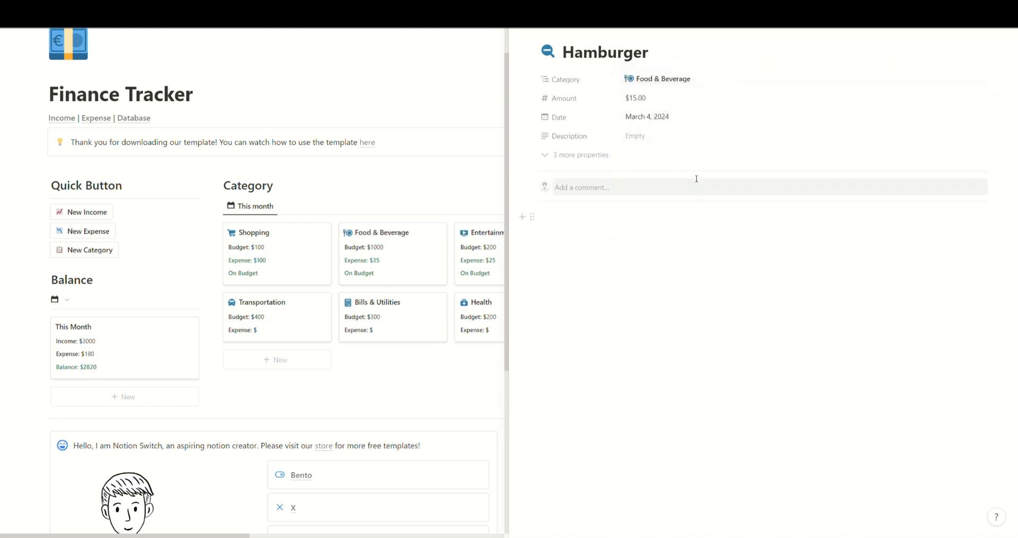
pyautogui.click(674, 135)
pyautogui.write('McD')
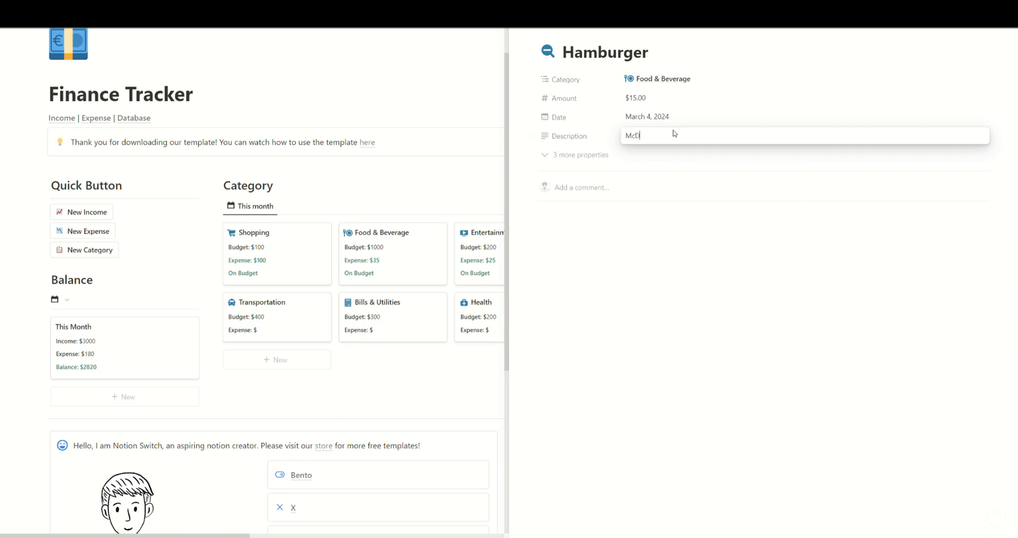
pyautogui.press('Return')
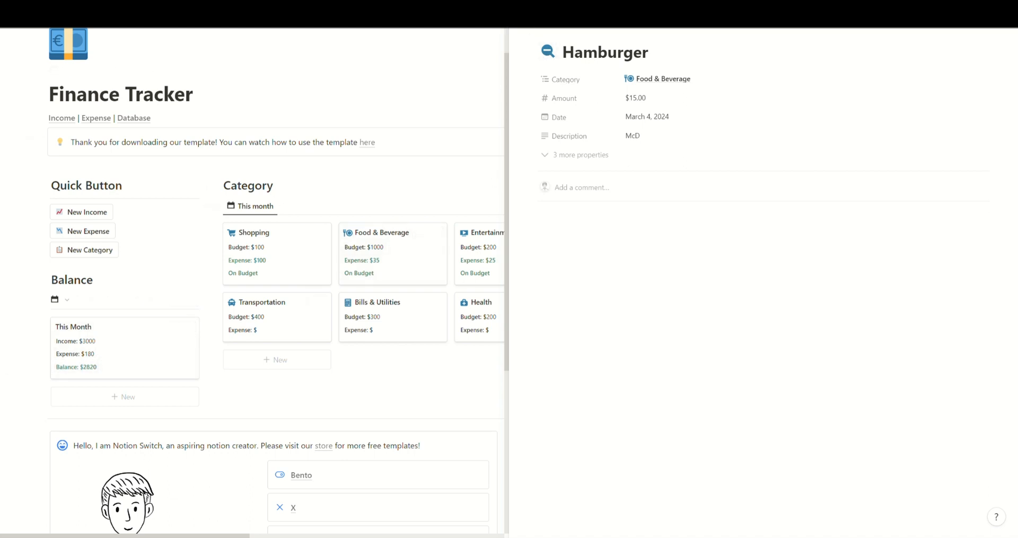
pyautogui.click(521, 13)
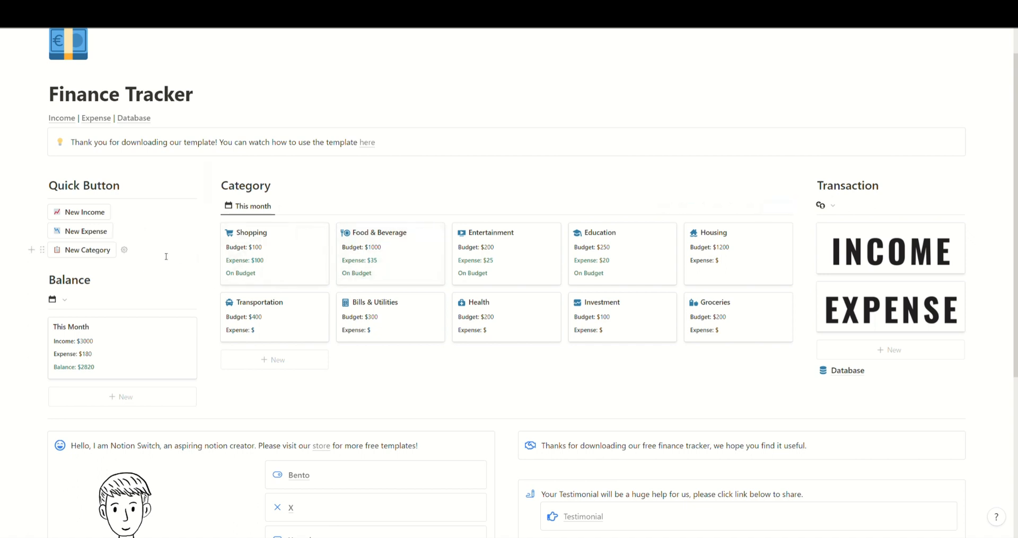
# - Create a new spending category named "Charity"
pyautogui.click(109, 255)
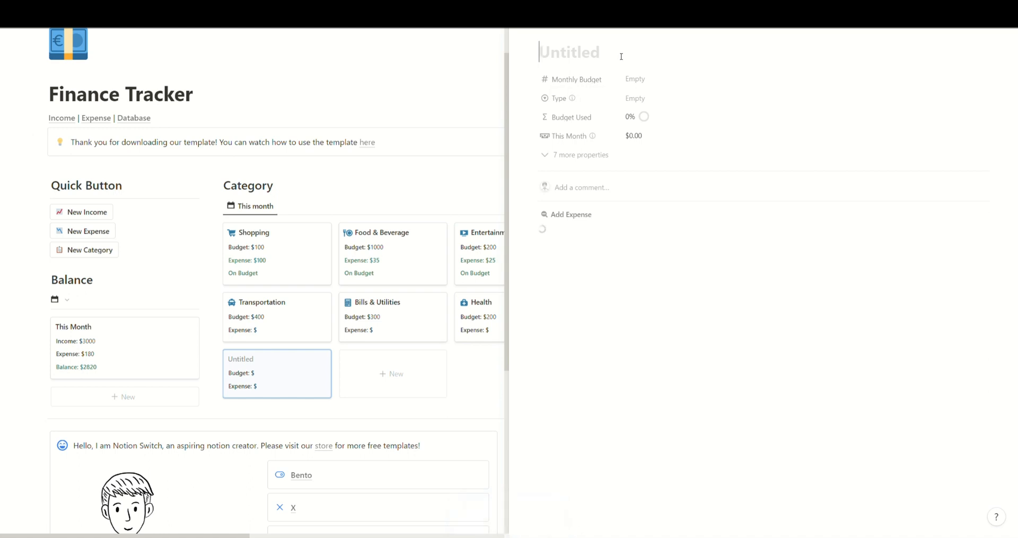
pyautogui.write('Cha')
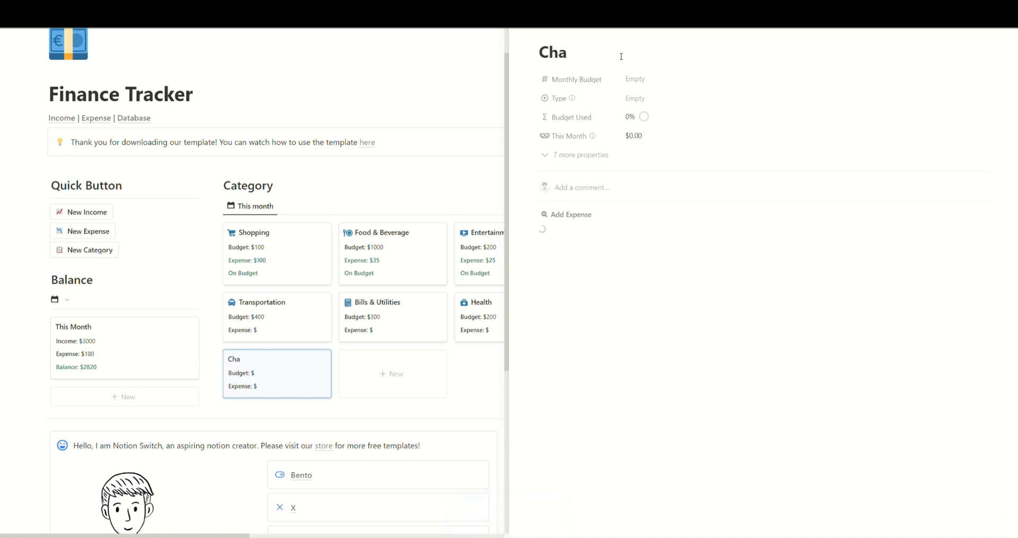
pyautogui.write('rity')
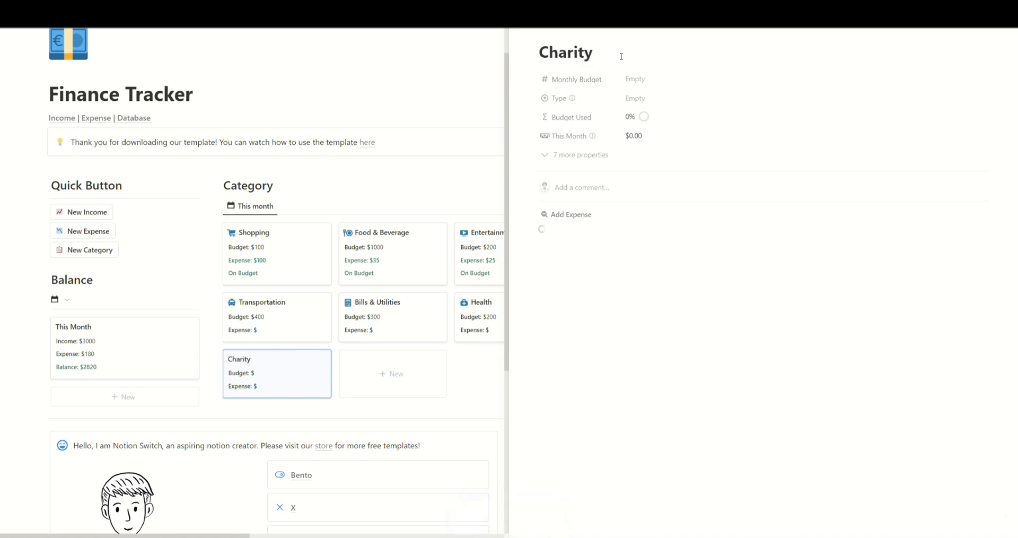
# - Set the Charity category's monthly budget to 50 and its type to Needs
pyautogui.click(643, 79)
pyautogui.write('50')
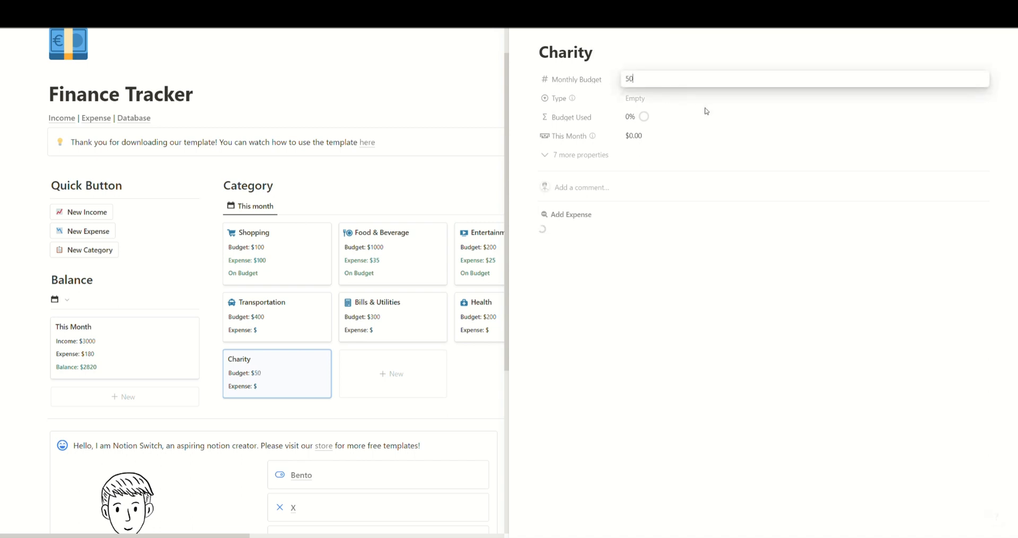
pyautogui.press('Return')
pyautogui.click(655, 104)
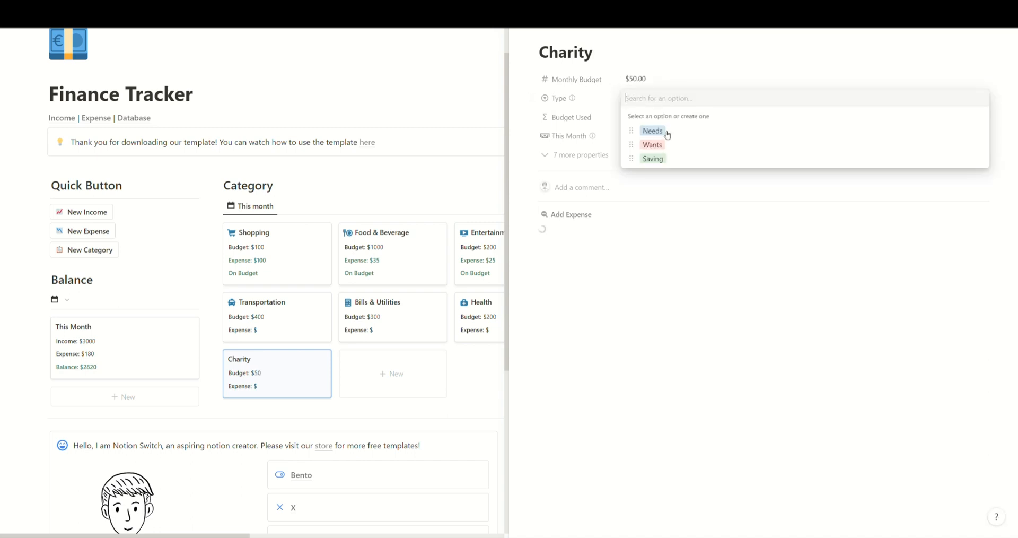
pyautogui.click(668, 134)
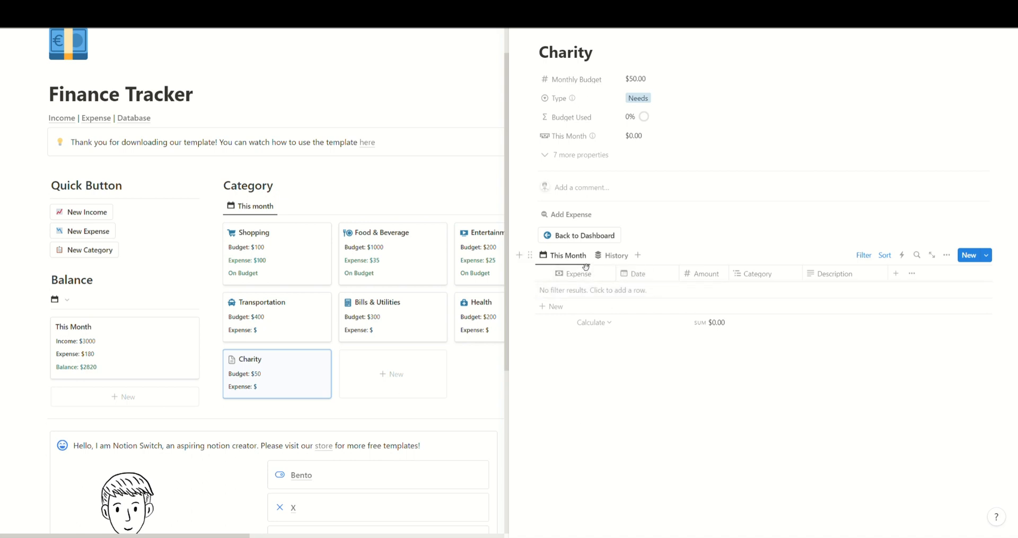
# - View the Charity category's expense history and its current-month expenses, and return to the dashboard
pyautogui.click(613, 255)
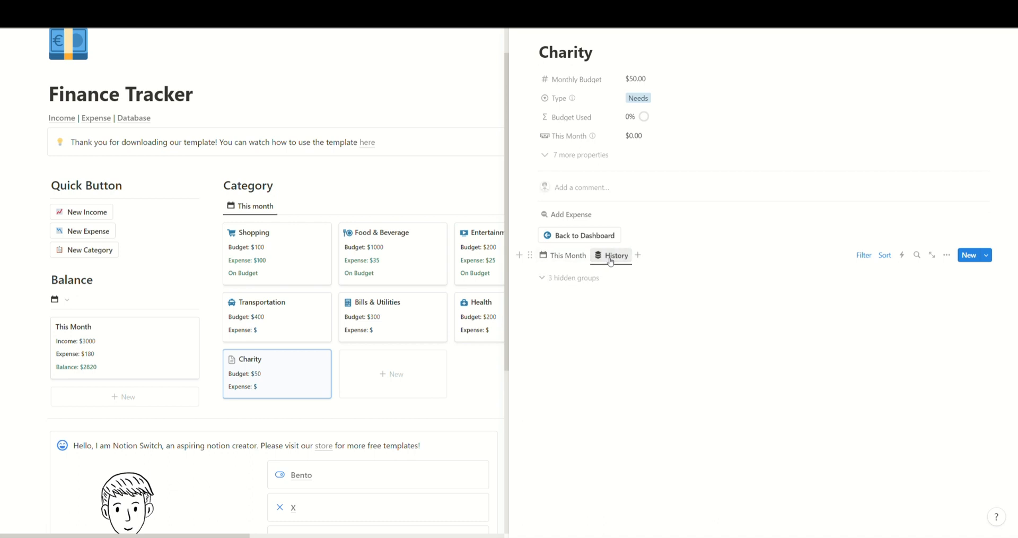
pyautogui.click(579, 263)
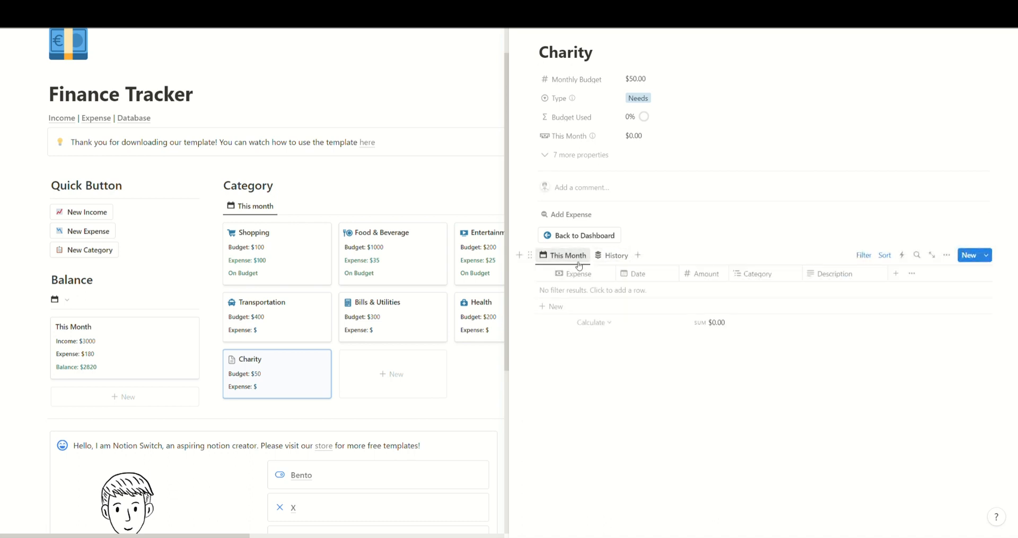
pyautogui.click(584, 236)
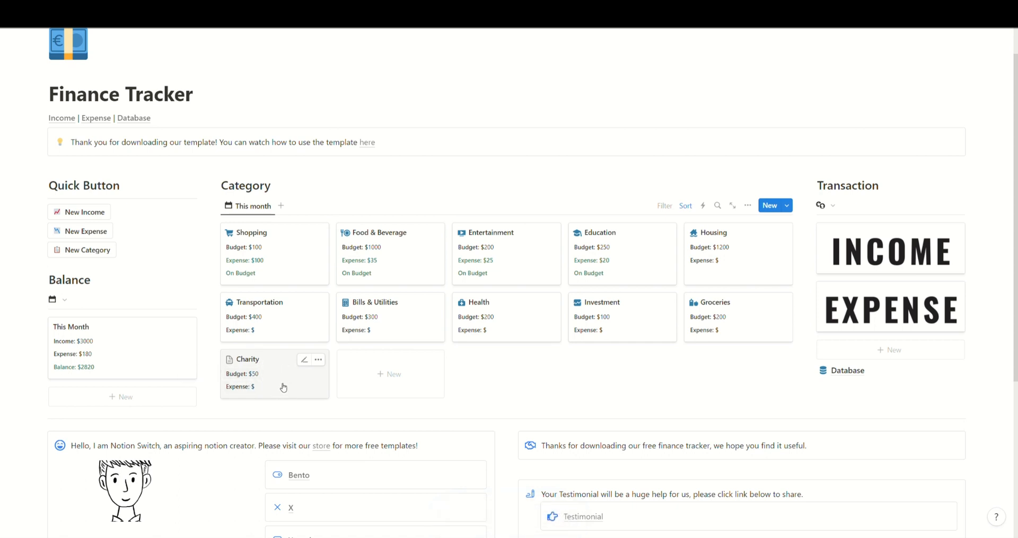
# - Change the Charity category's icon to the blue information emoji
pyautogui.click(231, 360)
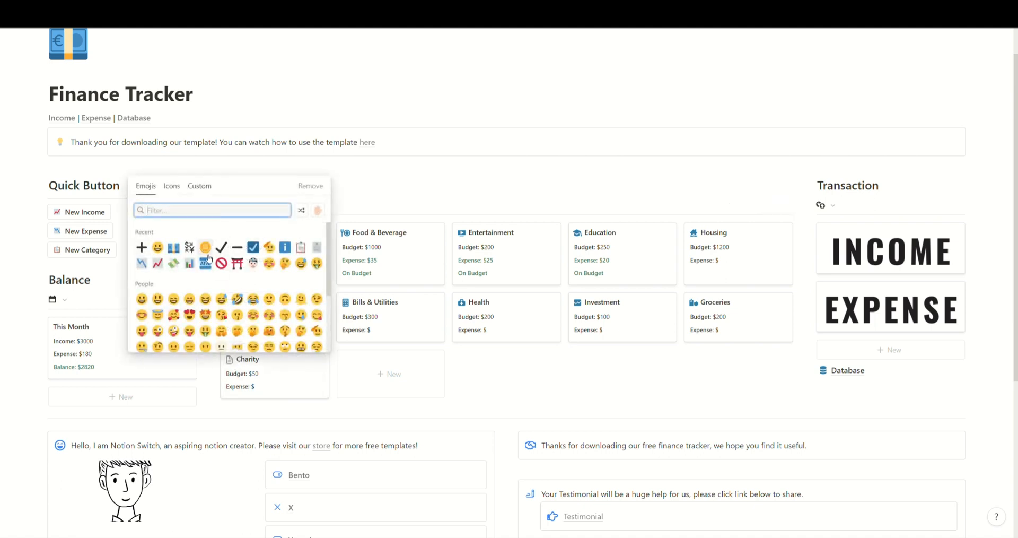
pyautogui.click(287, 250)
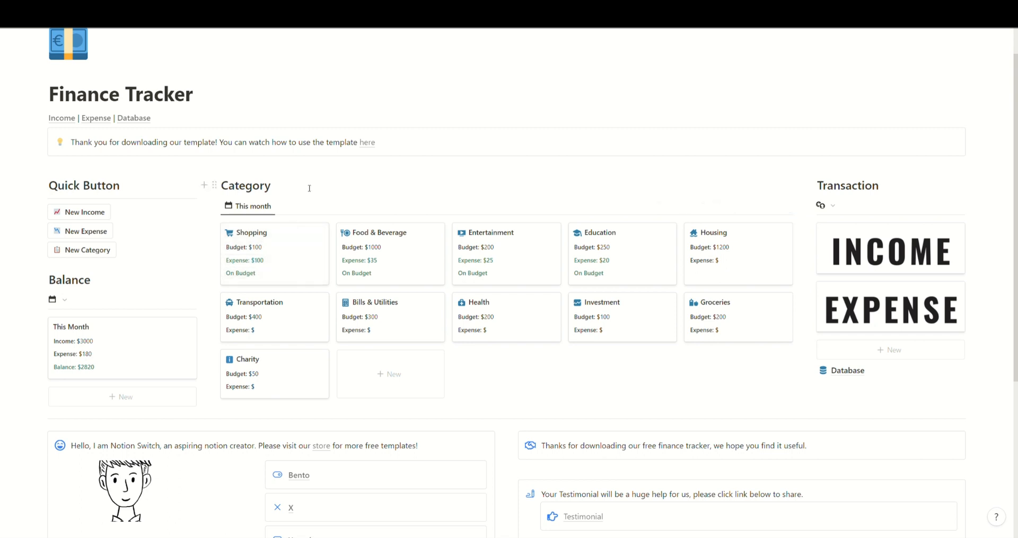
# - Open the Shopping category and compare its expense history with its current-month expenses
pyautogui.click(302, 260)
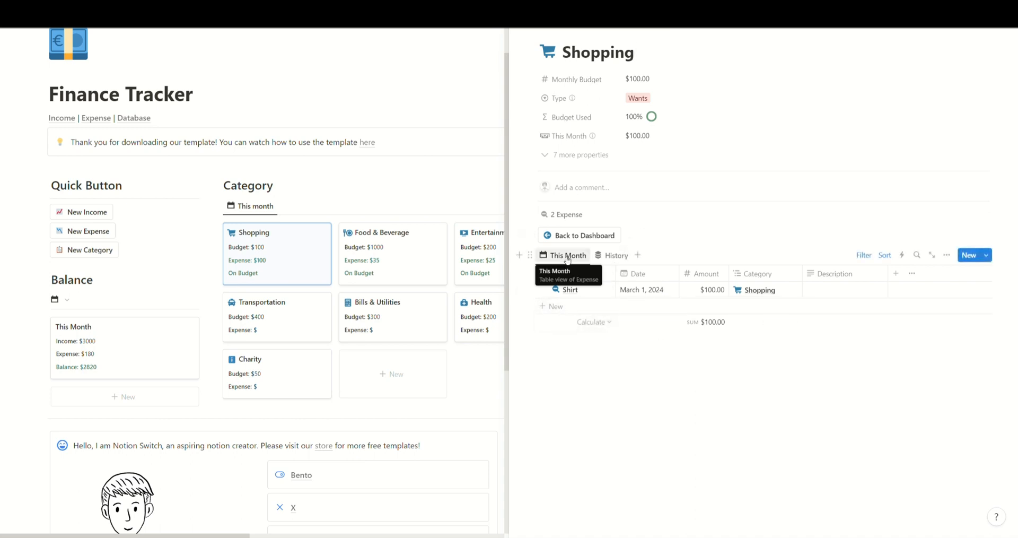
pyautogui.click(612, 255)
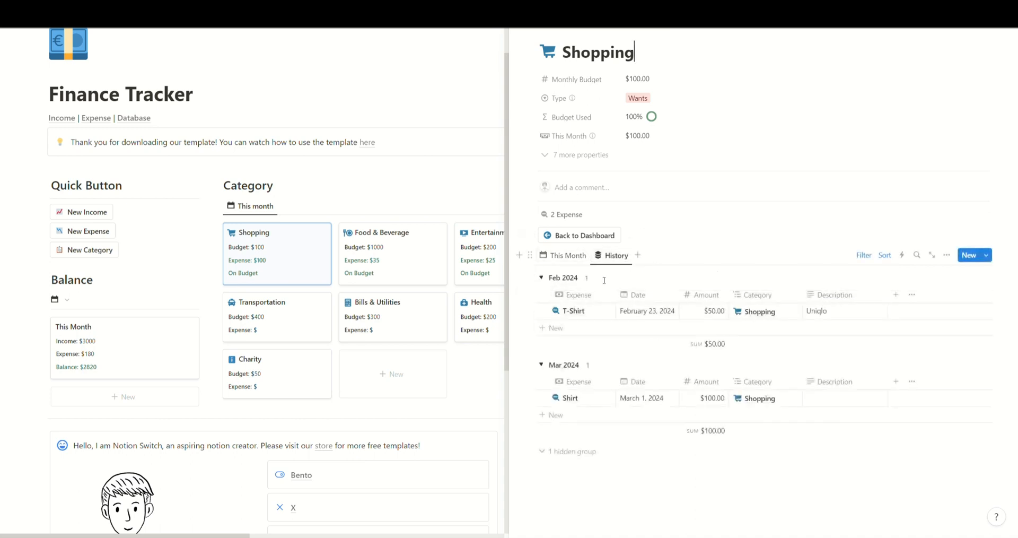
pyautogui.click(579, 258)
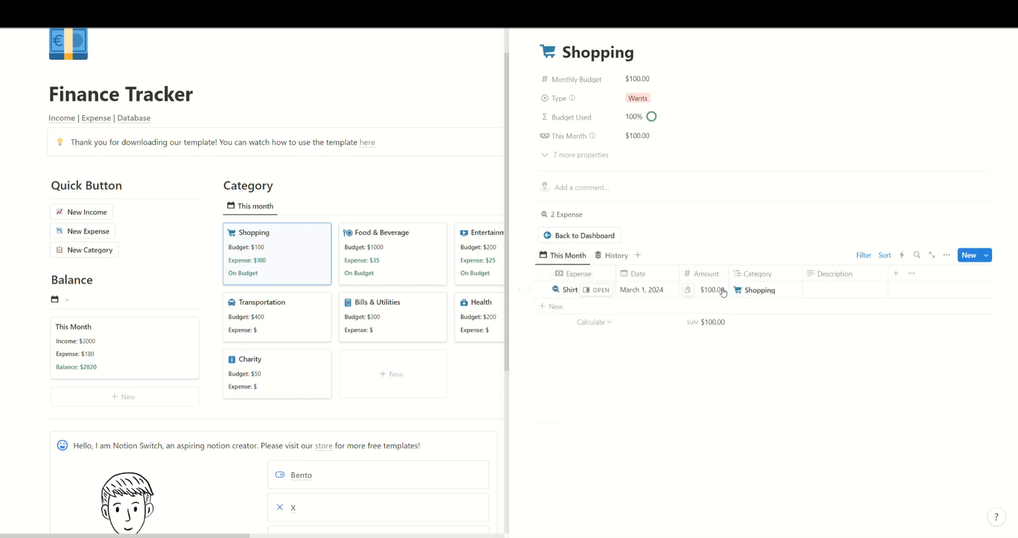
# - Change the amount of the Shirt expense in the Shopping category to $125
pyautogui.click(719, 291)
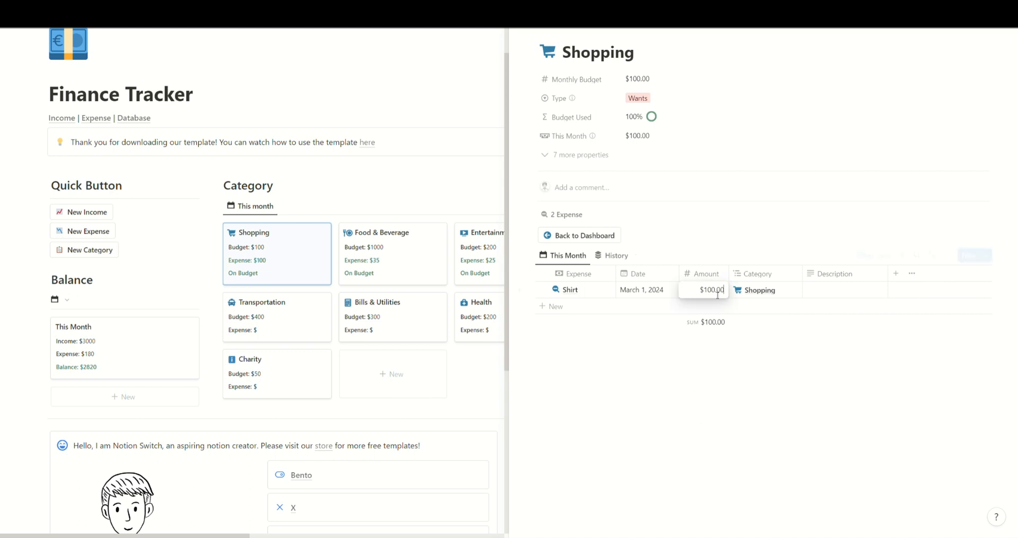
pyautogui.press('BackSpace')
pyautogui.press('BackSpace')
pyautogui.press('BackSpace')
pyautogui.press('BackSpace')
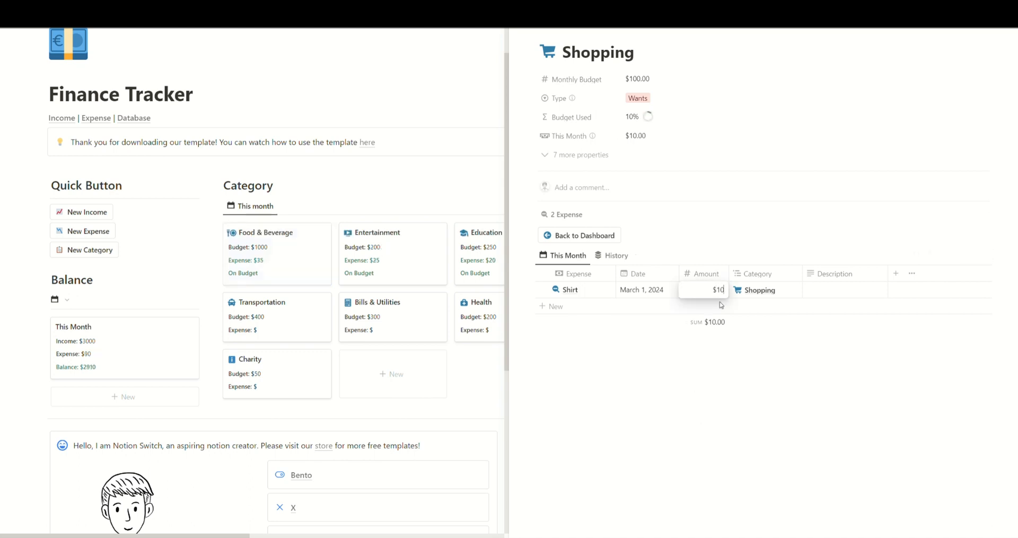
pyautogui.write('25')
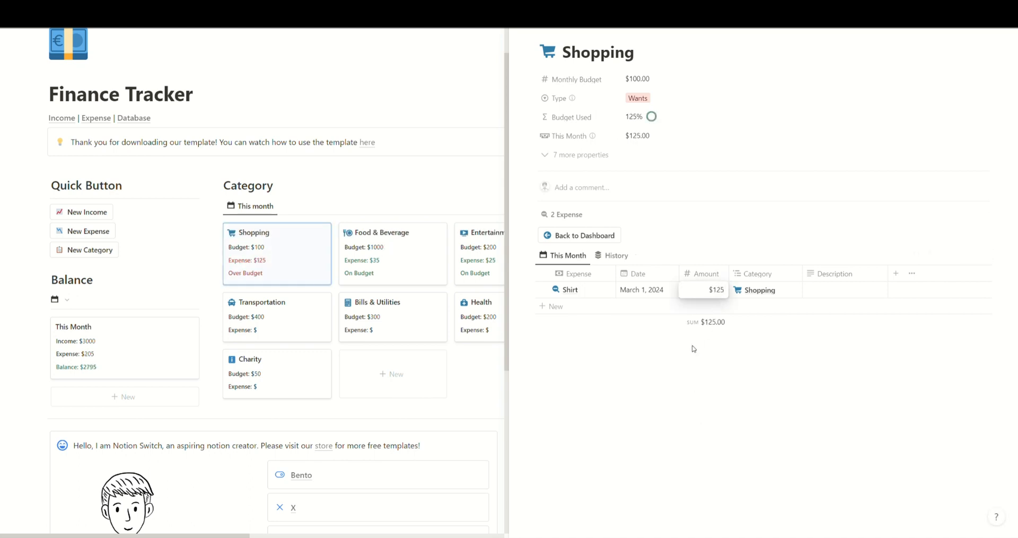
pyautogui.press('Return')
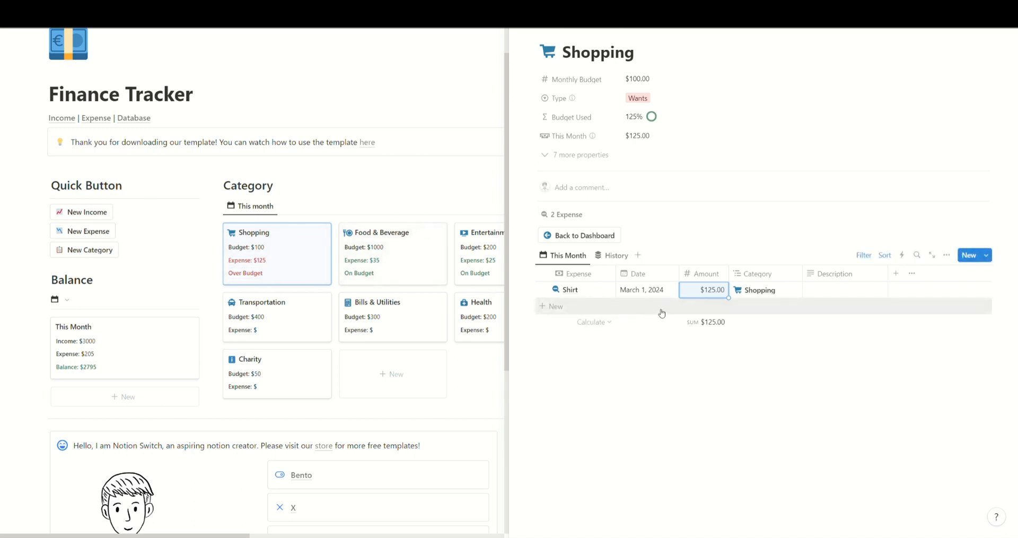
# - Set the Shirt expense's amount back to $100 and return to the dashboard
pyautogui.click(725, 293)
pyautogui.moveTo(720, 293); pyautogui.dragTo(713, 292)
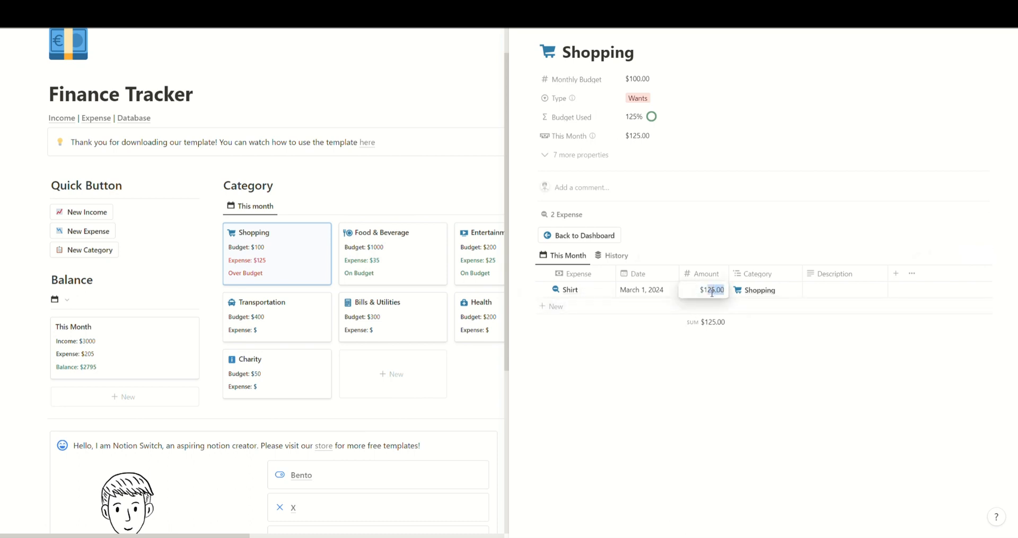
pyautogui.write('00')
pyautogui.press('Return')
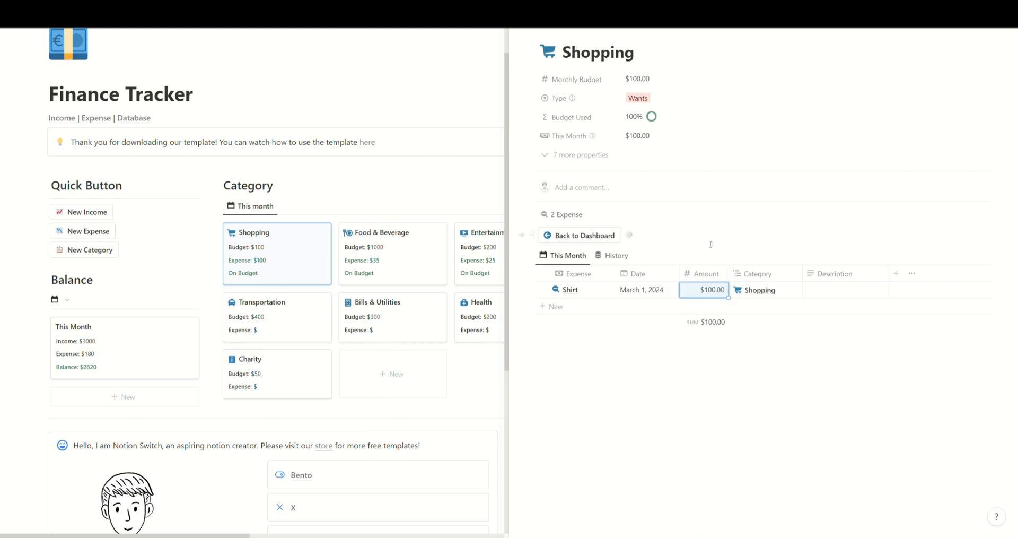
pyautogui.click(613, 238)
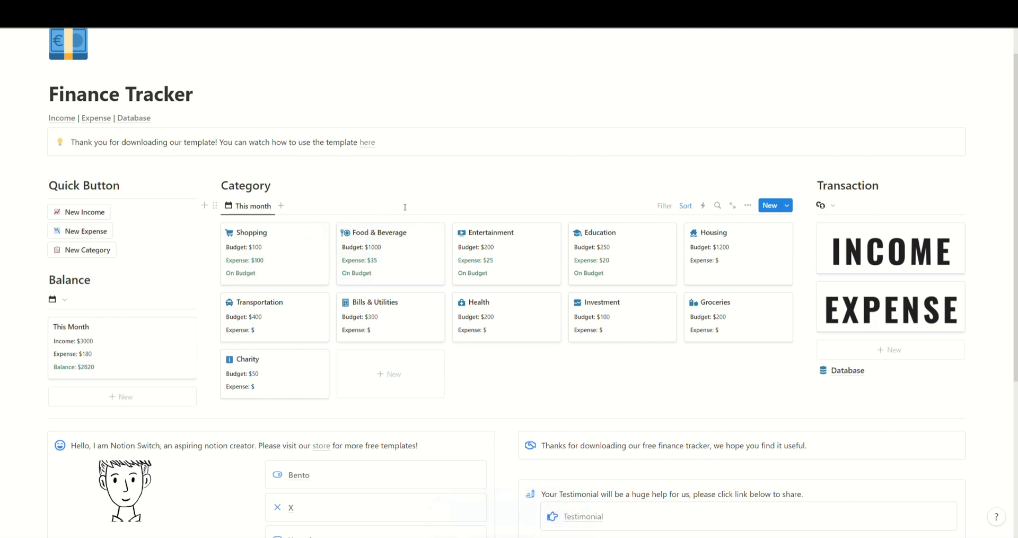
# - Open the Food & Beverage category, review its expense history by month, and return to the dashboard
pyautogui.click(420, 266)
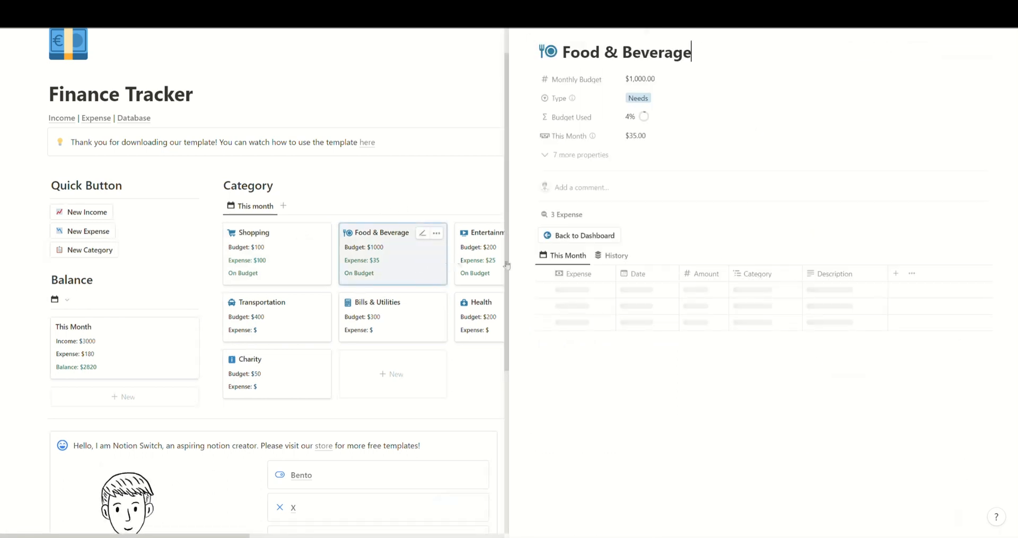
pyautogui.click(615, 255)
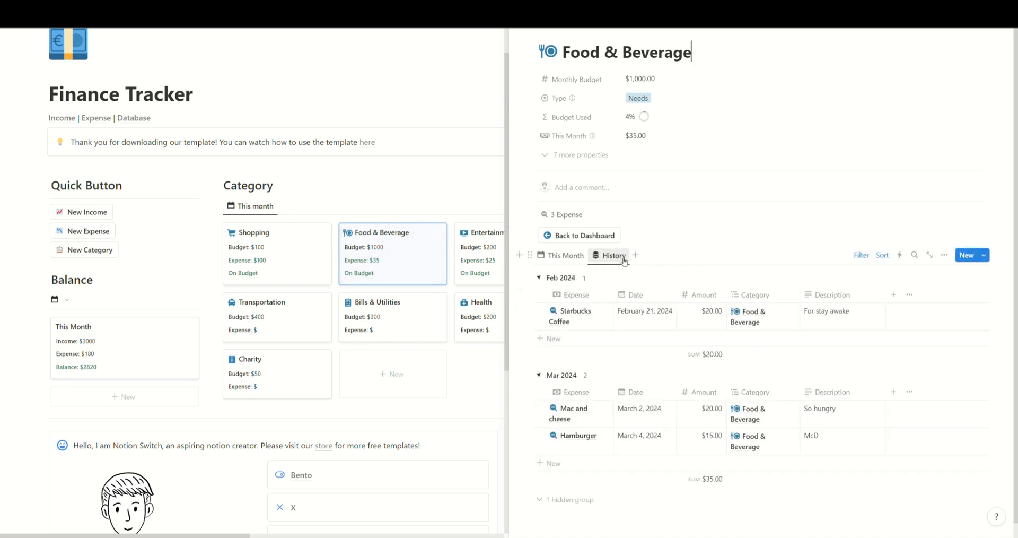
pyautogui.click(559, 237)
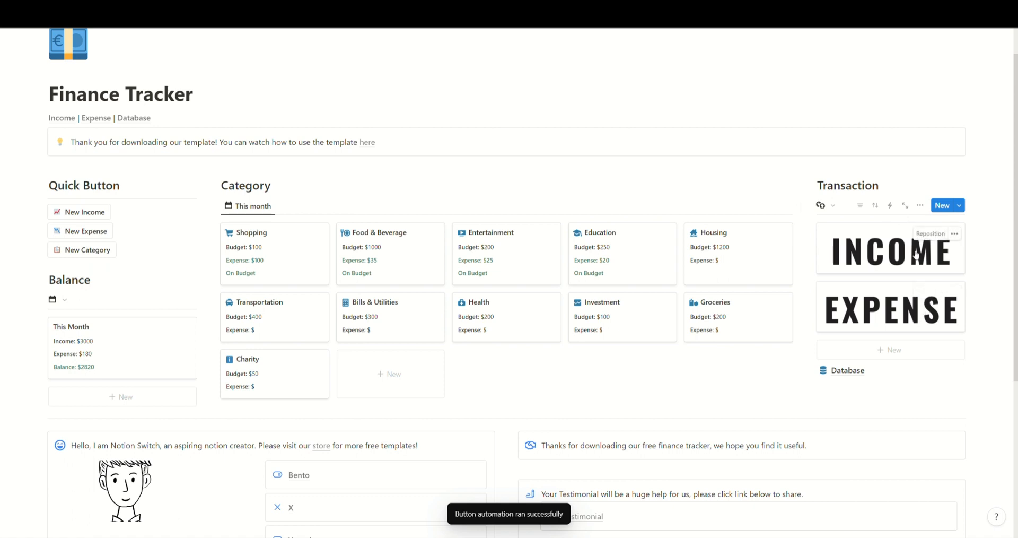
# - Open the Income transactions page, check its History and This Month views, and return to the dashboard
pyautogui.click(899, 257)
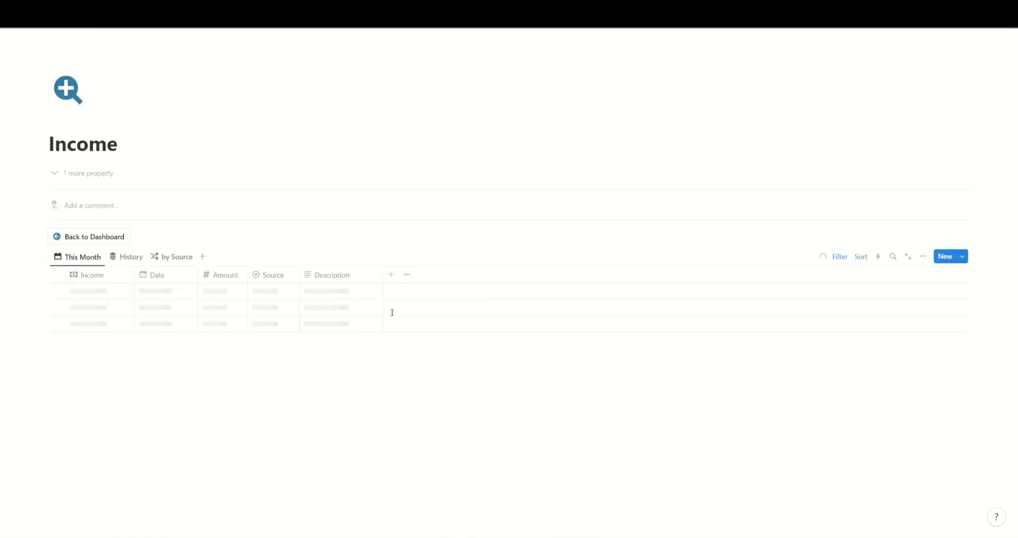
pyautogui.click(130, 259)
pyautogui.click(79, 257)
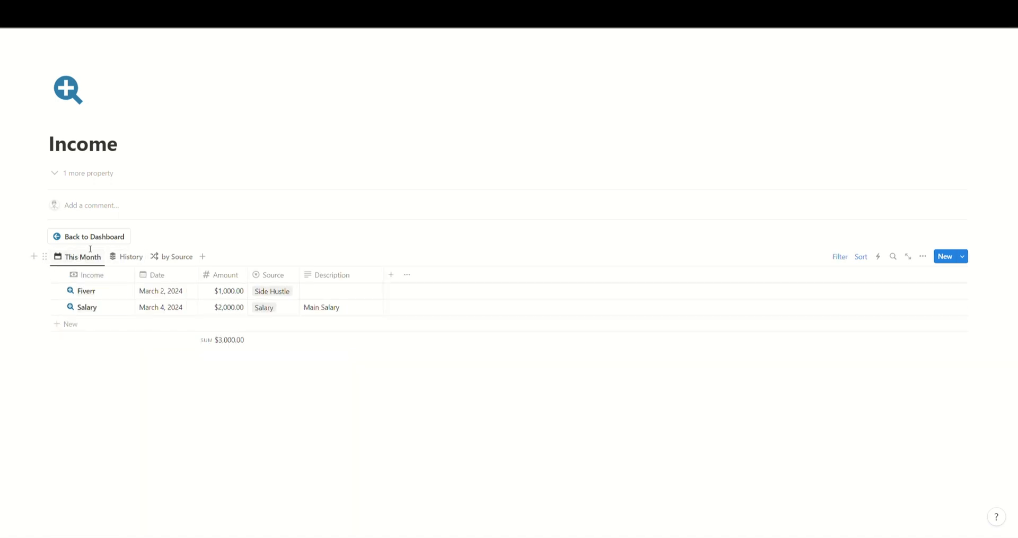
pyautogui.click(96, 240)
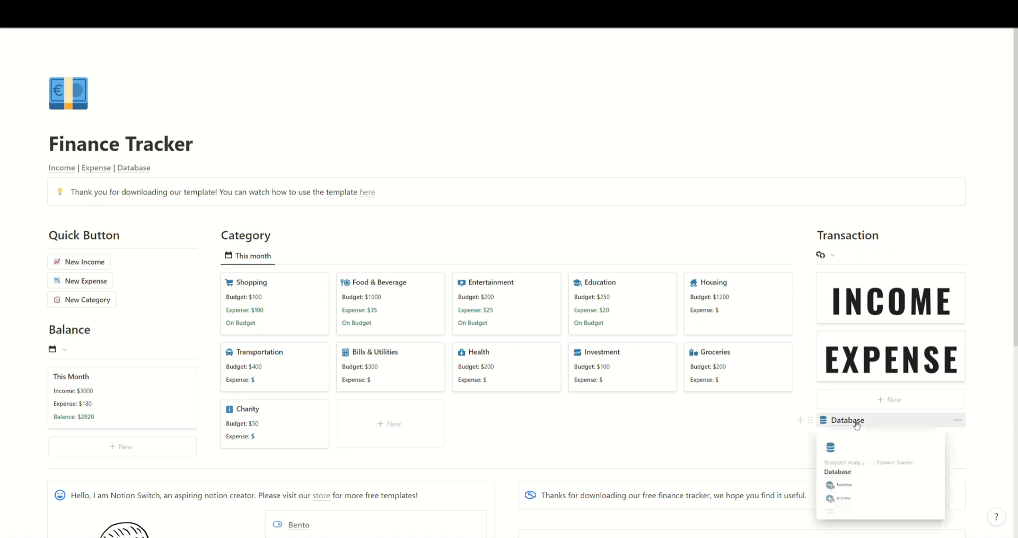
# - Look at the databases listed on the Database page and go back to the dashboard overview
pyautogui.click(849, 420)
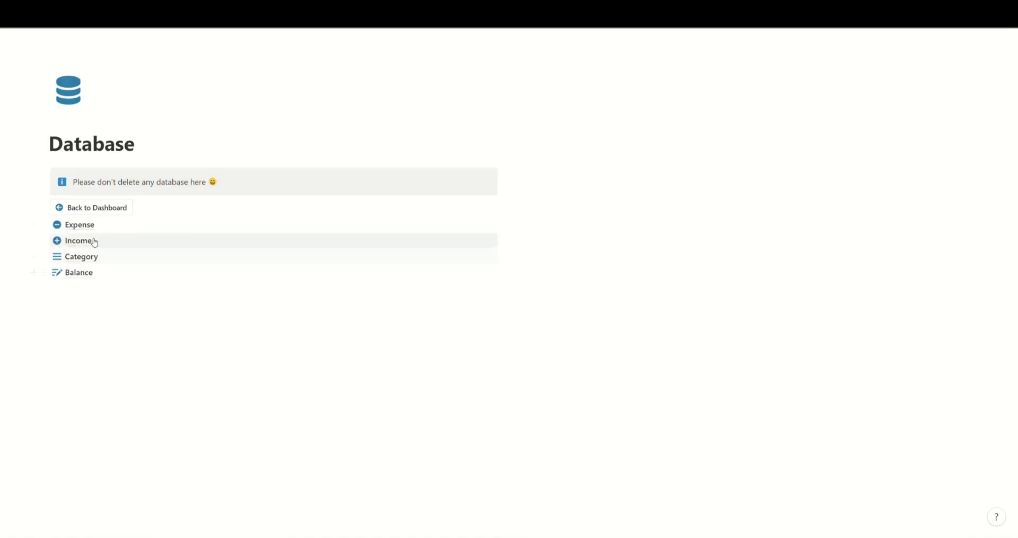
pyautogui.click(106, 215)
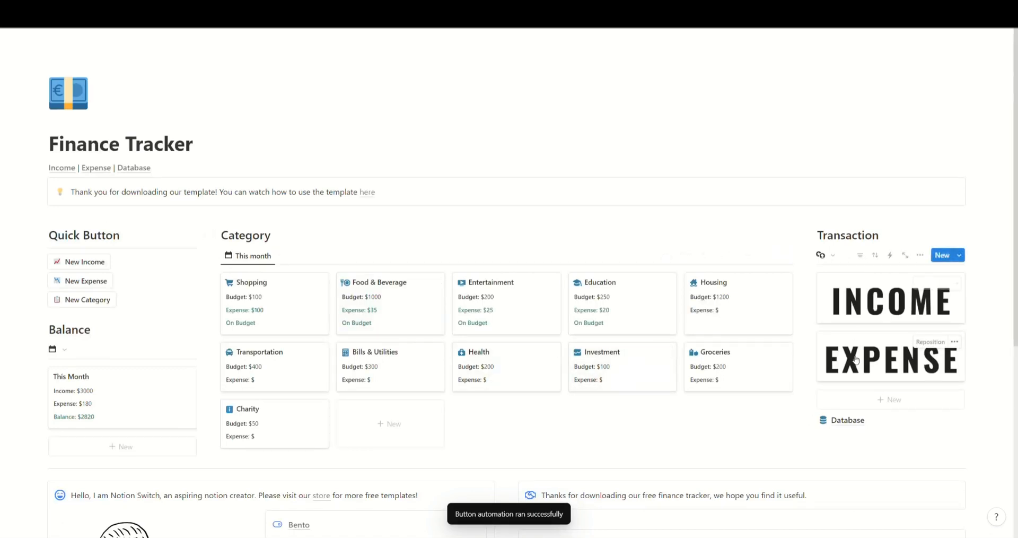
pyautogui.scroll(-1, 856, 360)
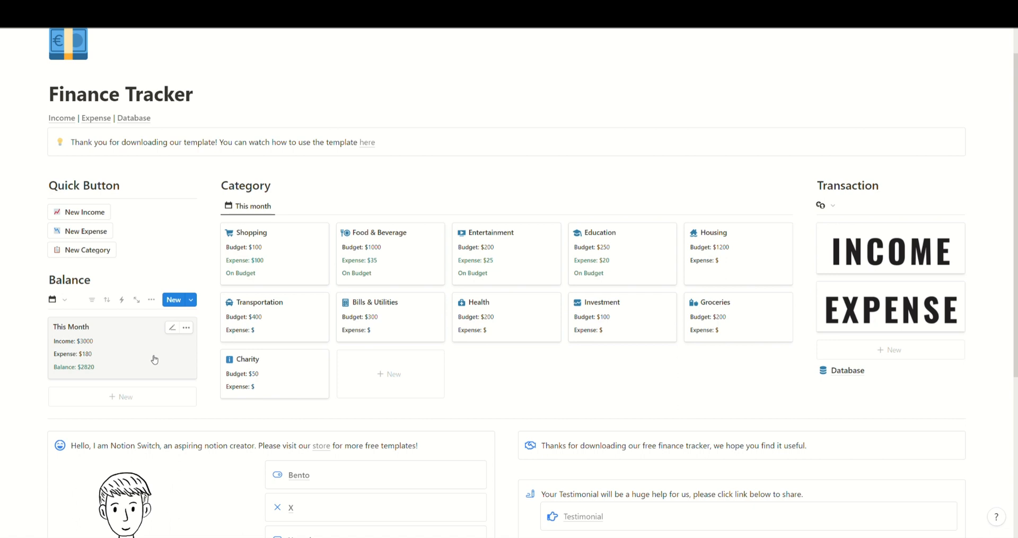
pyautogui.scroll(1, 154, 359)
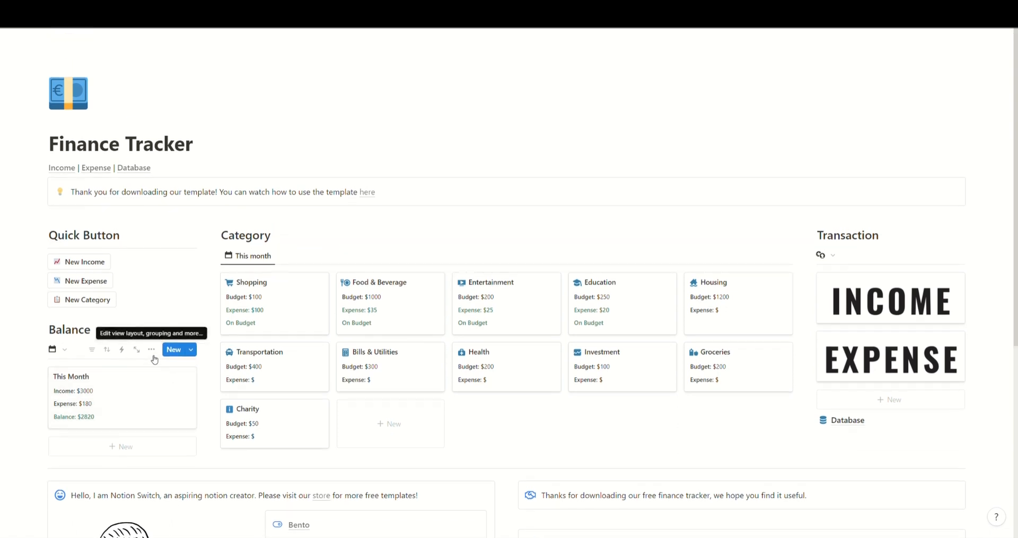